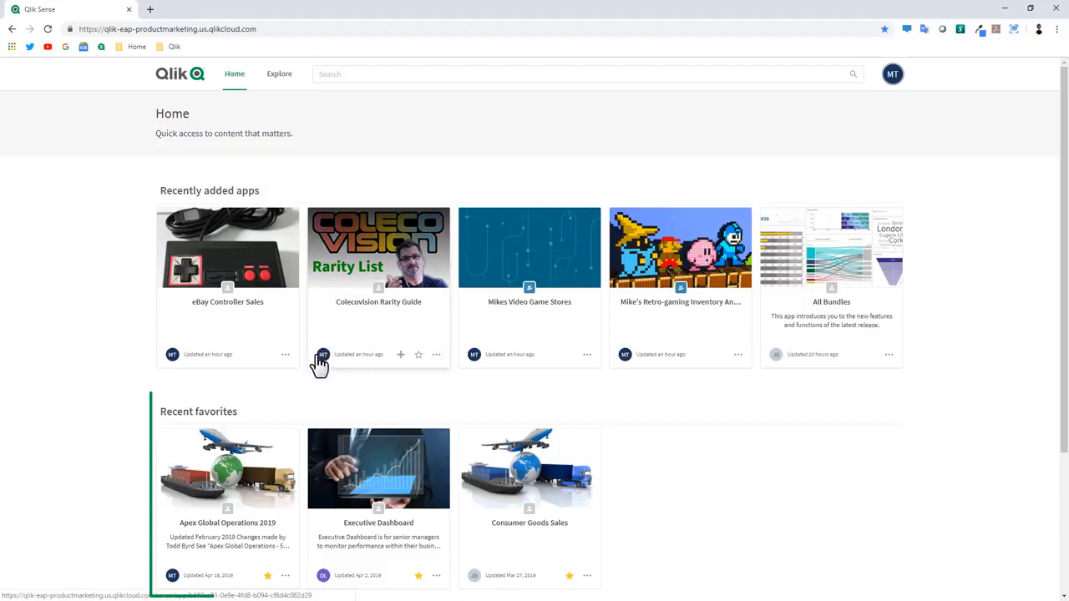
Browse the home page sections and add the Retro-gaming Inventory app to the favorites
scroll(262, 423, "down", 1)
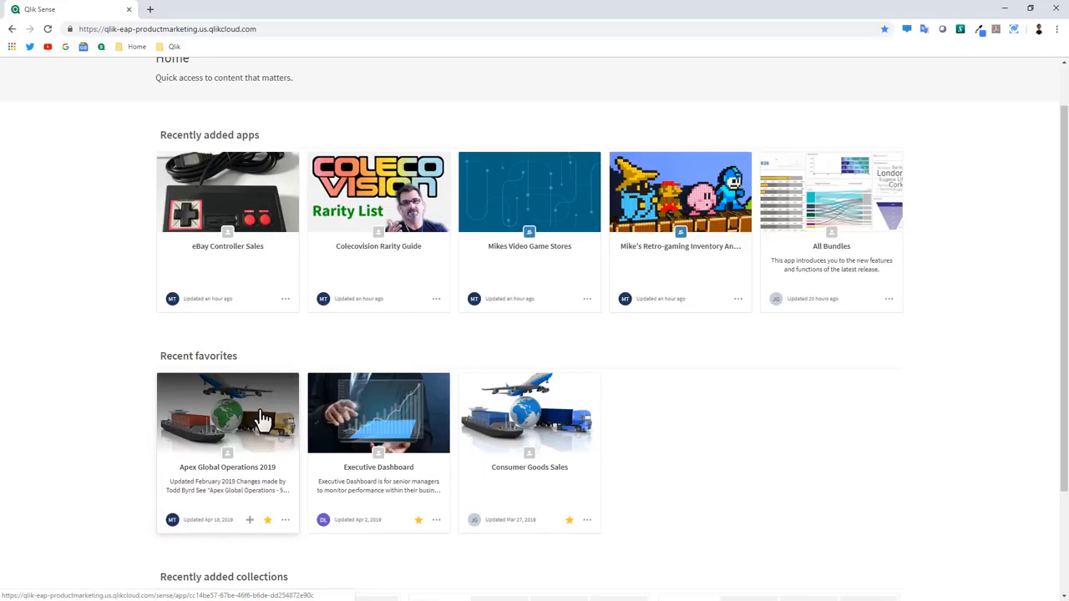
scroll(261, 423, "down", 3)
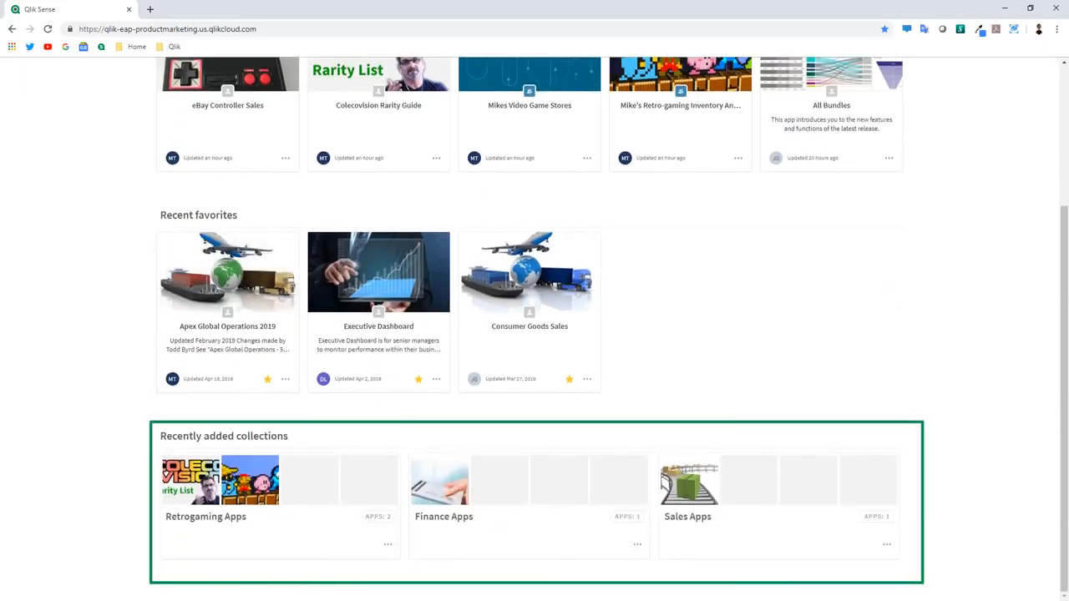
scroll(306, 406, "up", 3)
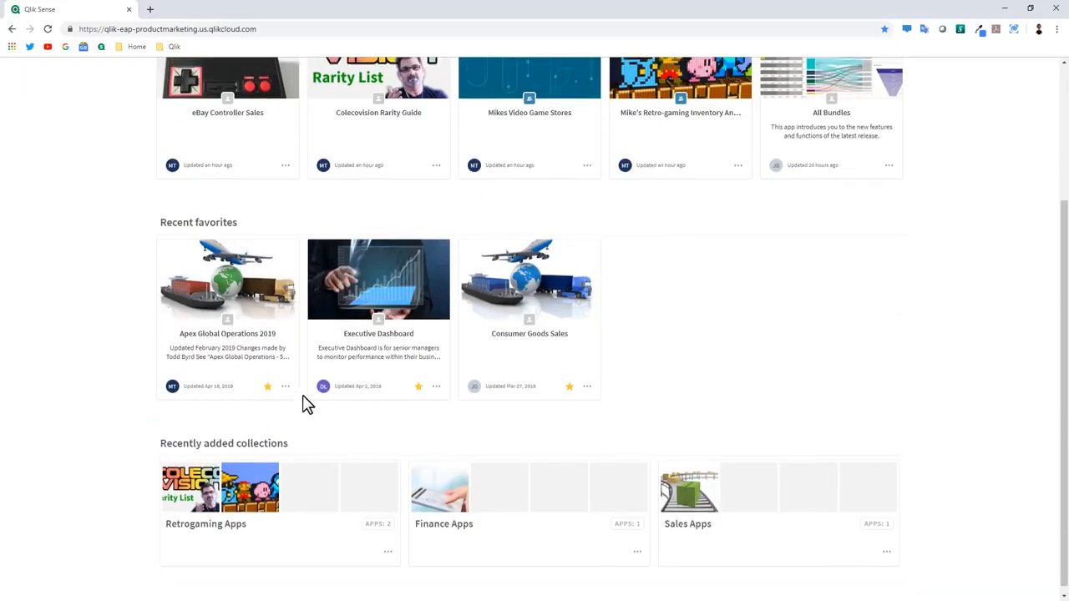
mouse_move(741, 331)
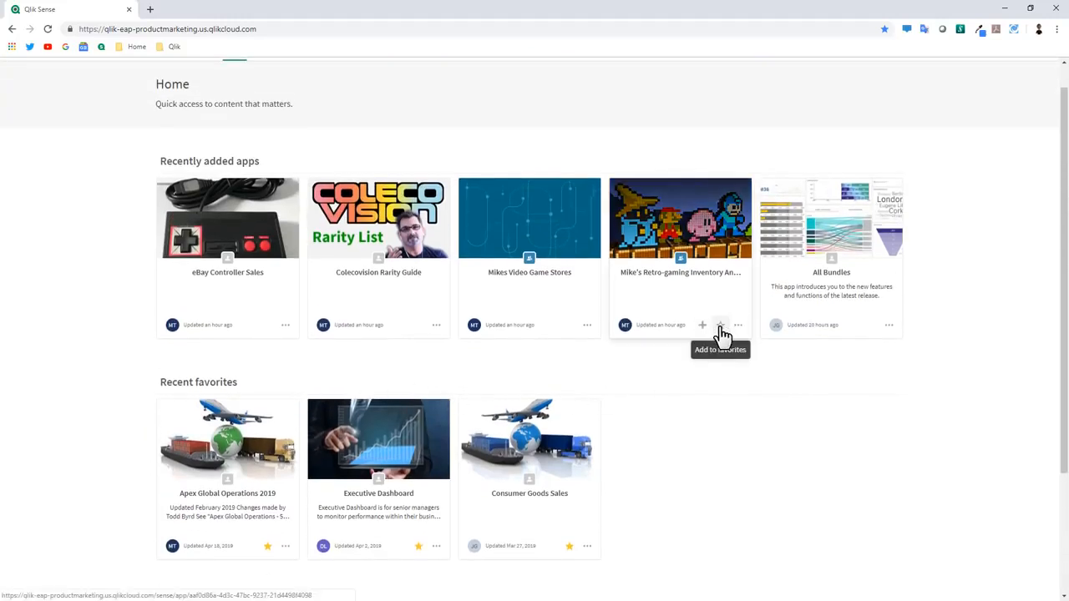
left_click(720, 326)
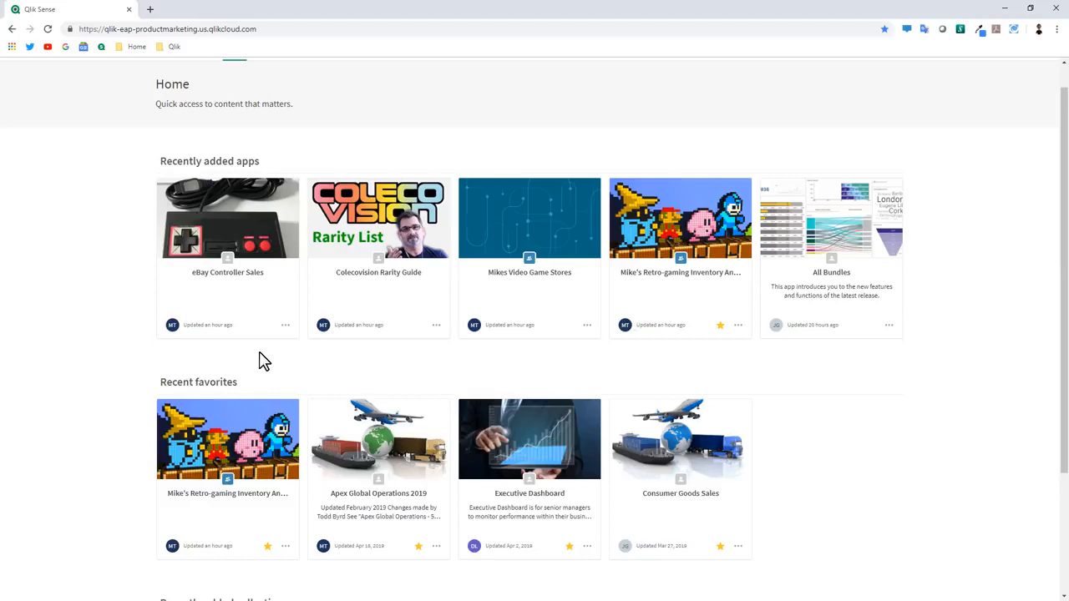
Save the eBay Controller Sales app to the Retrogaming Apps collection
mouse_move(286, 326)
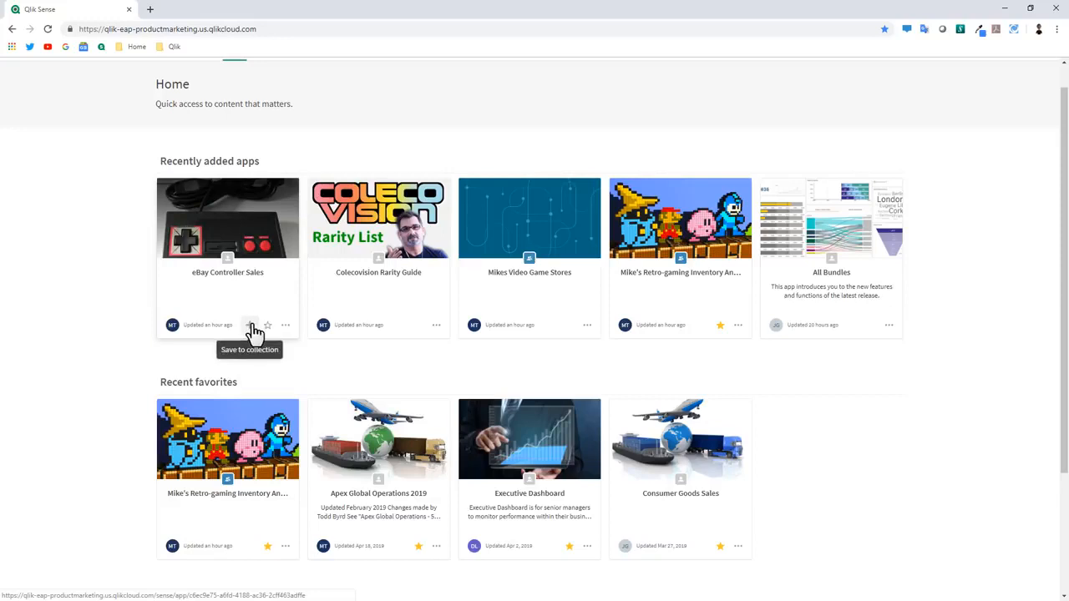
left_click(252, 326)
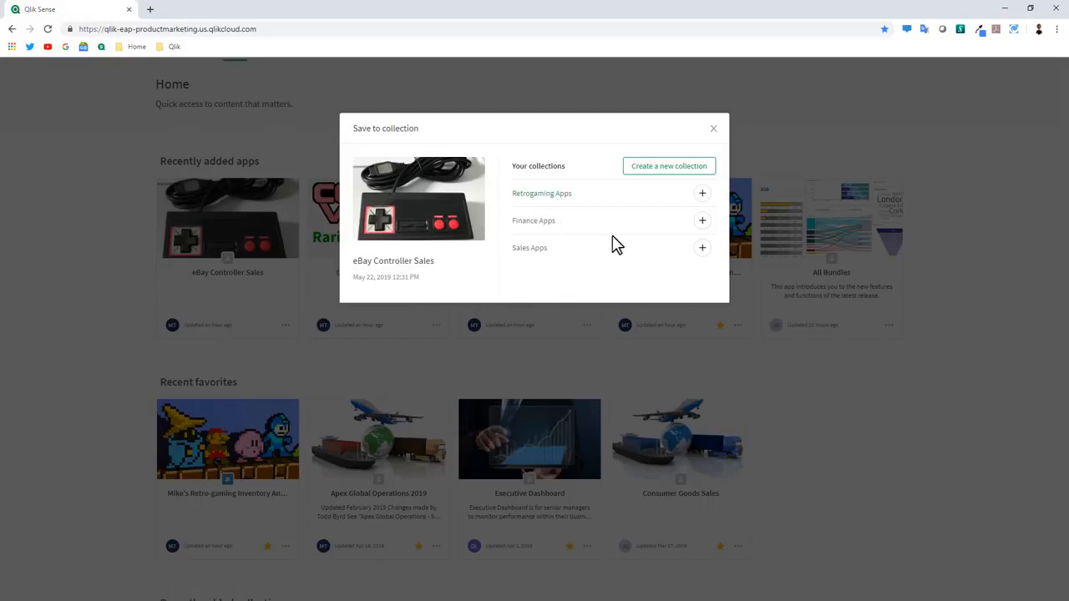
left_click(703, 194)
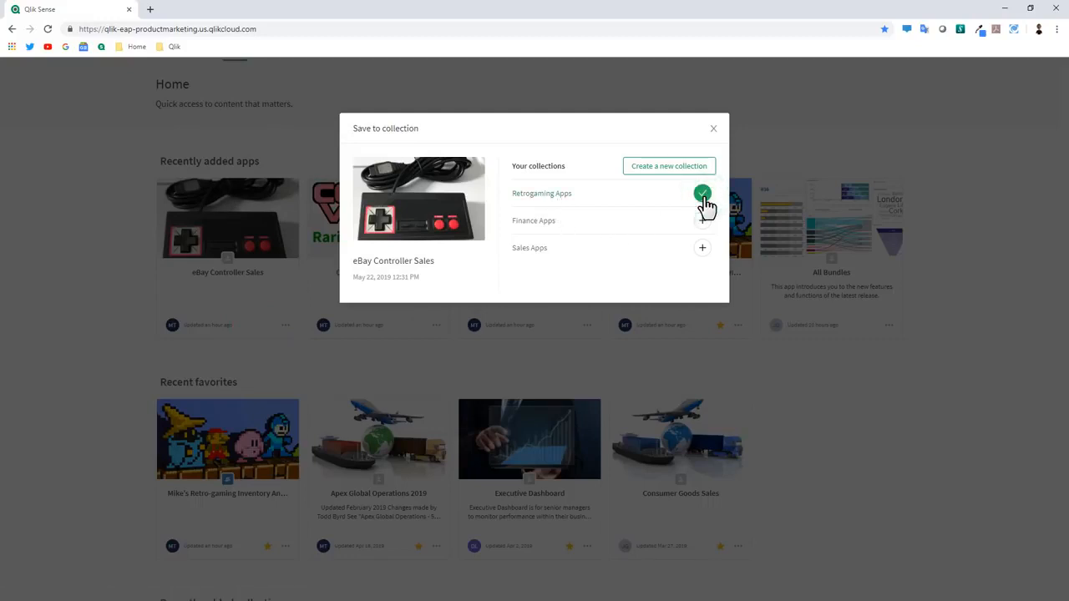
left_click(714, 128)
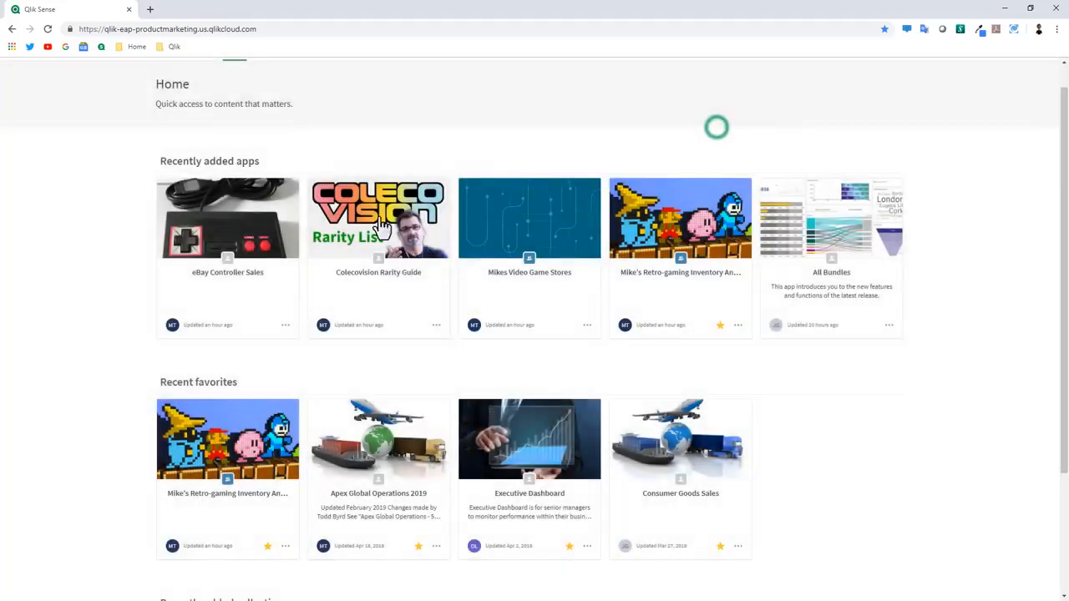
Open the Apex Global Operations 2019 app and view its Associative Difference sheet
scroll(151, 393, "down", 2)
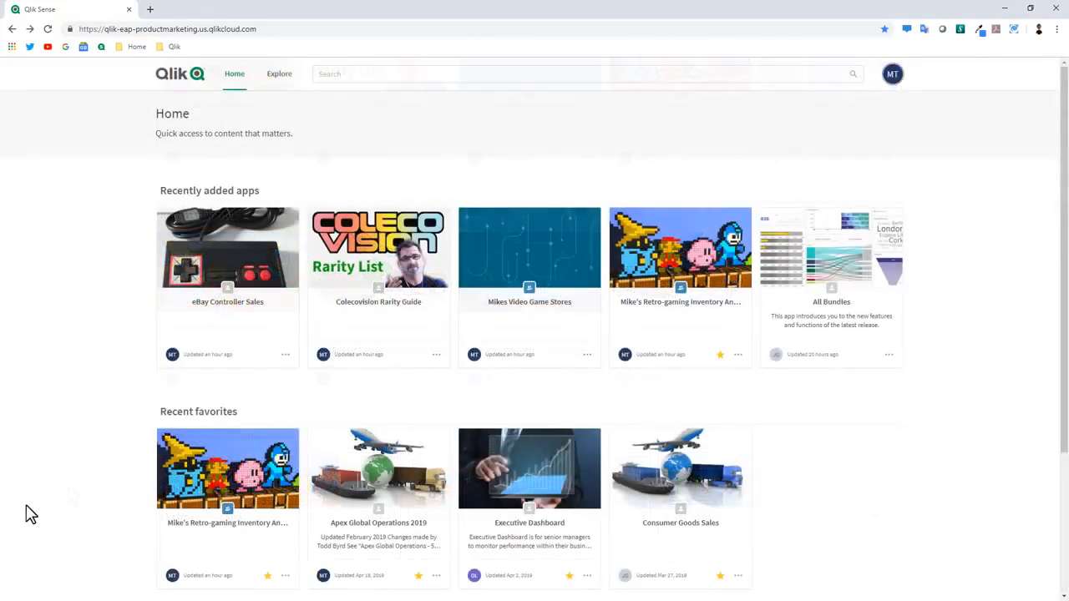
left_click(382, 540)
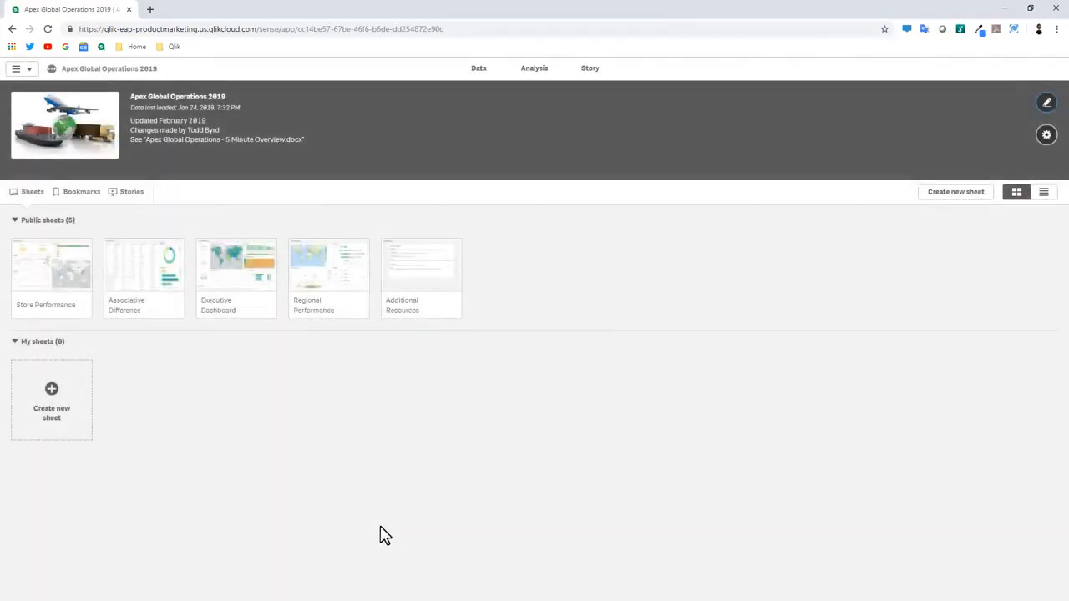
left_click(148, 267)
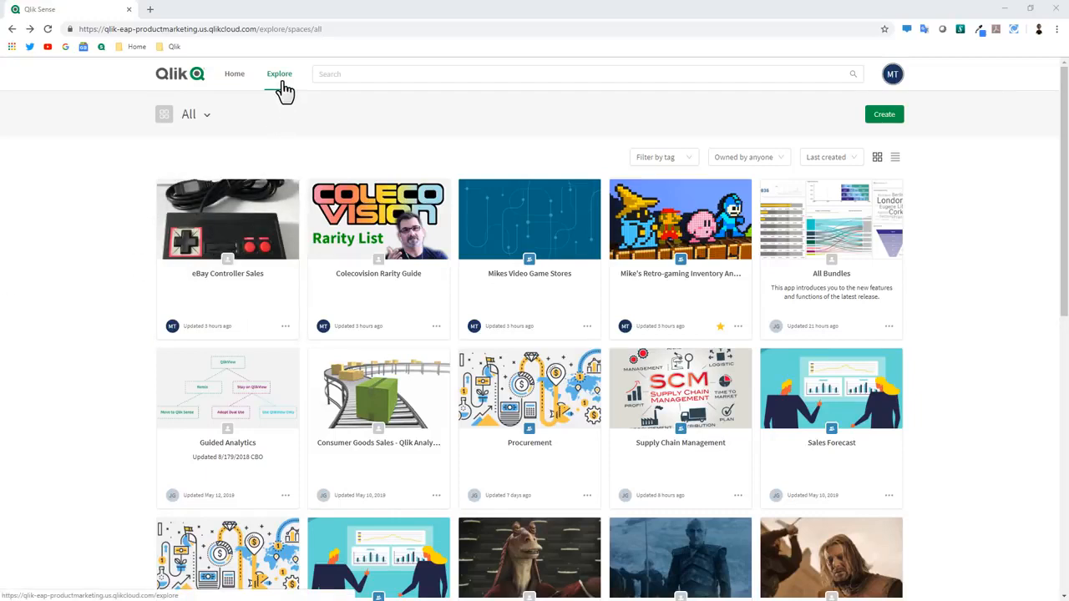
Examine the list of spaces available on the Explore page
left_click(202, 118)
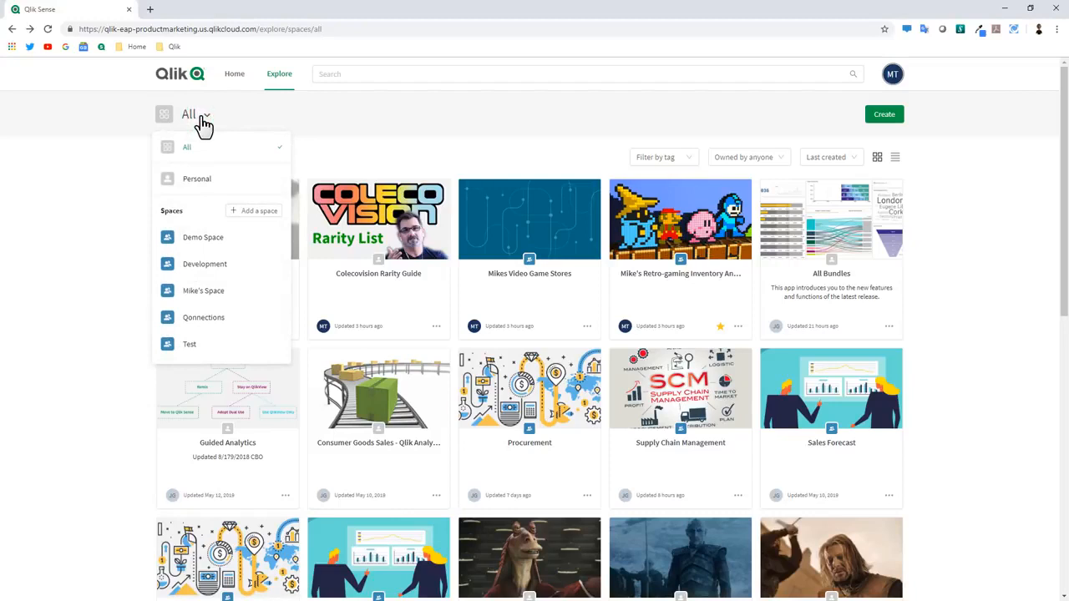
left_click(354, 130)
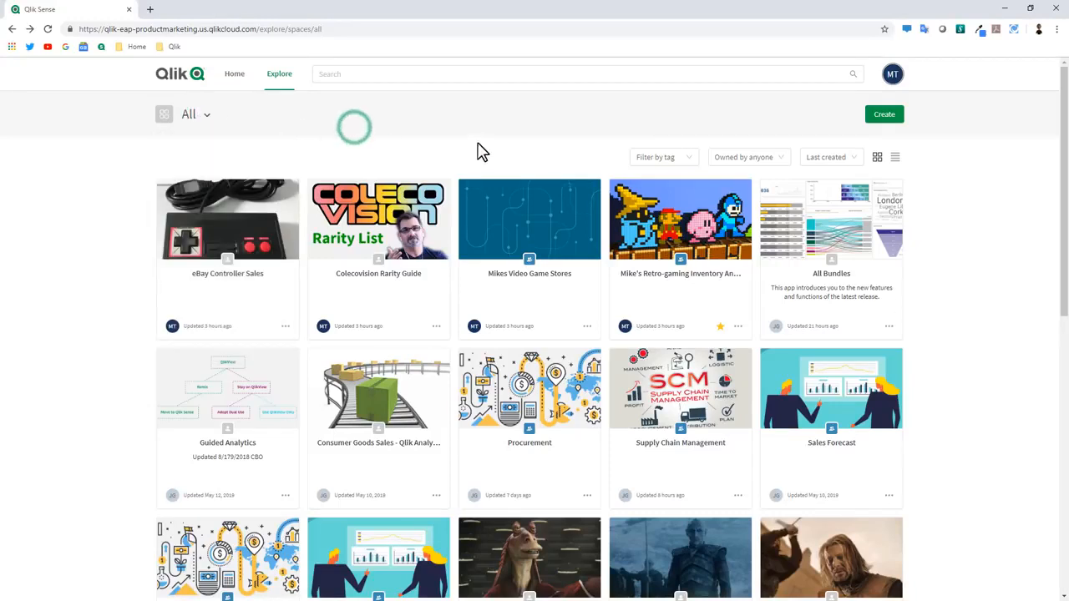
Create a new app named Sales Dashboard 2019 in the Personal space and open it
left_click(885, 125)
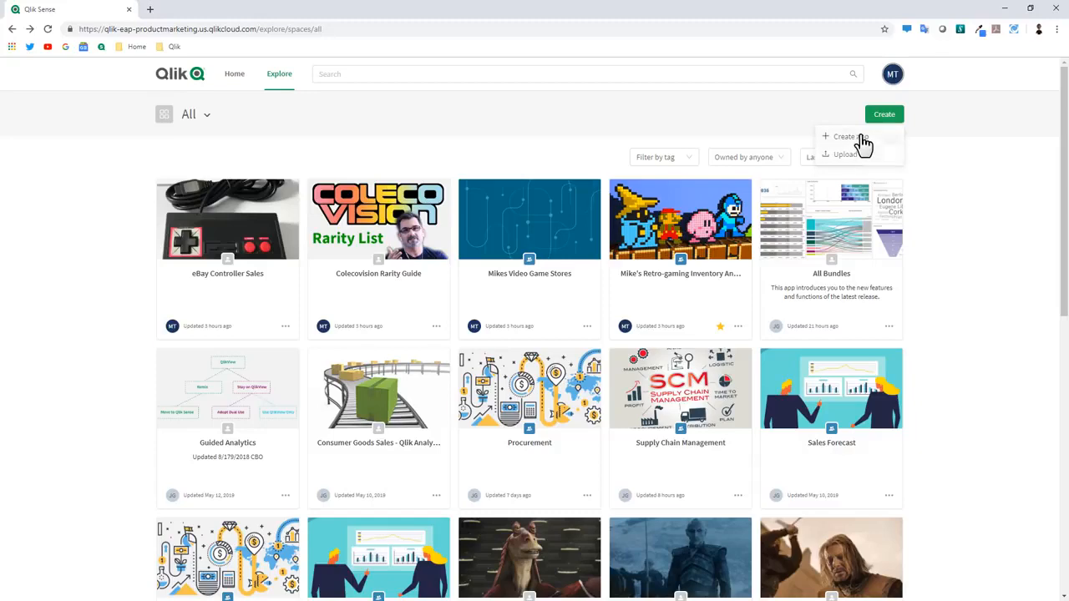
left_click(859, 137)
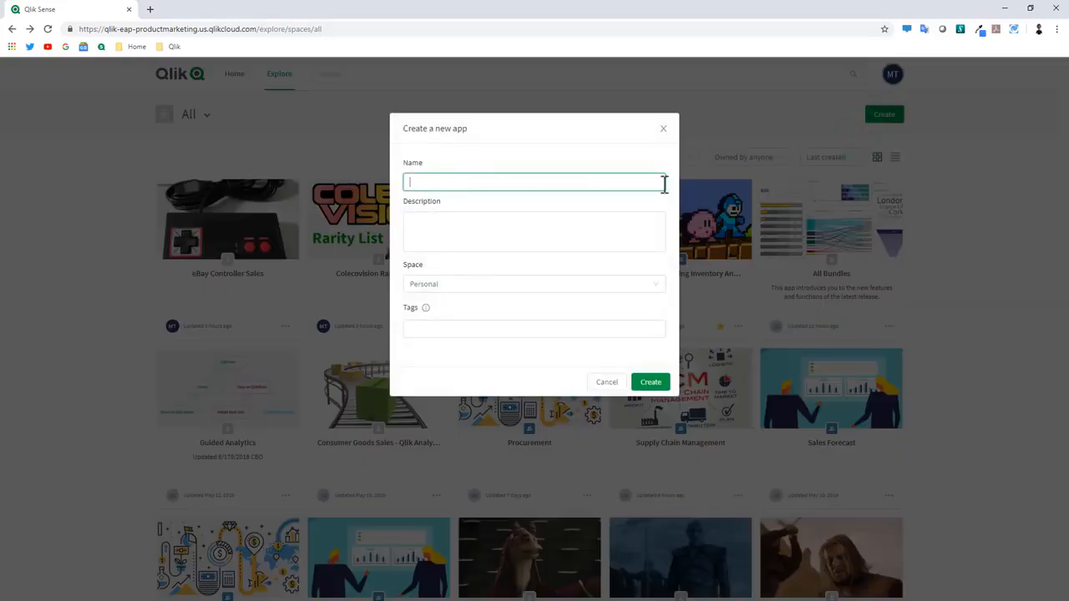
type("Sales Dashboard 2019")
left_click(651, 384)
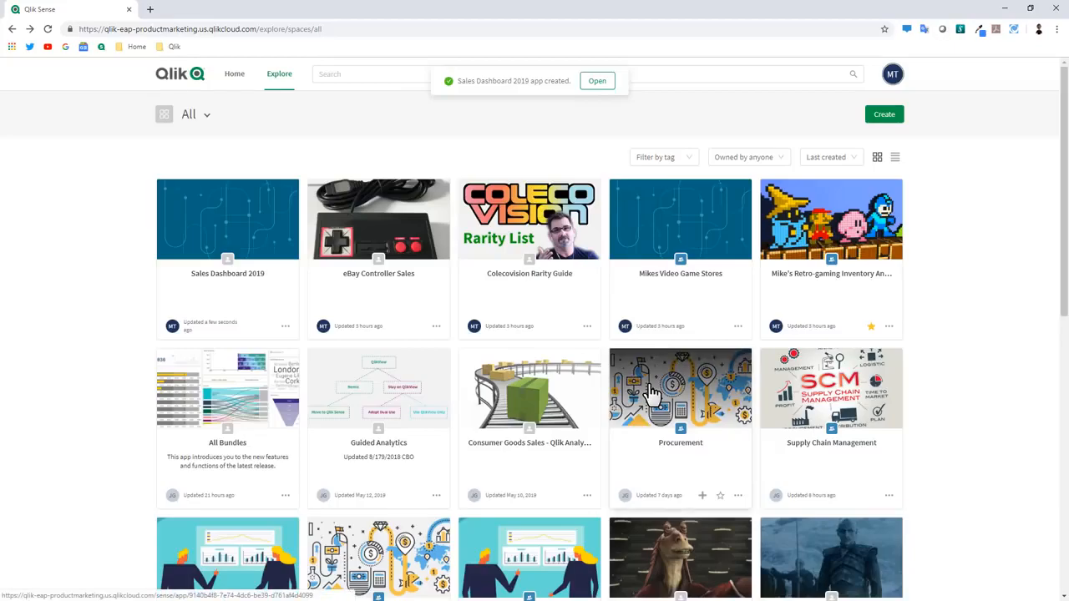
left_click(283, 294)
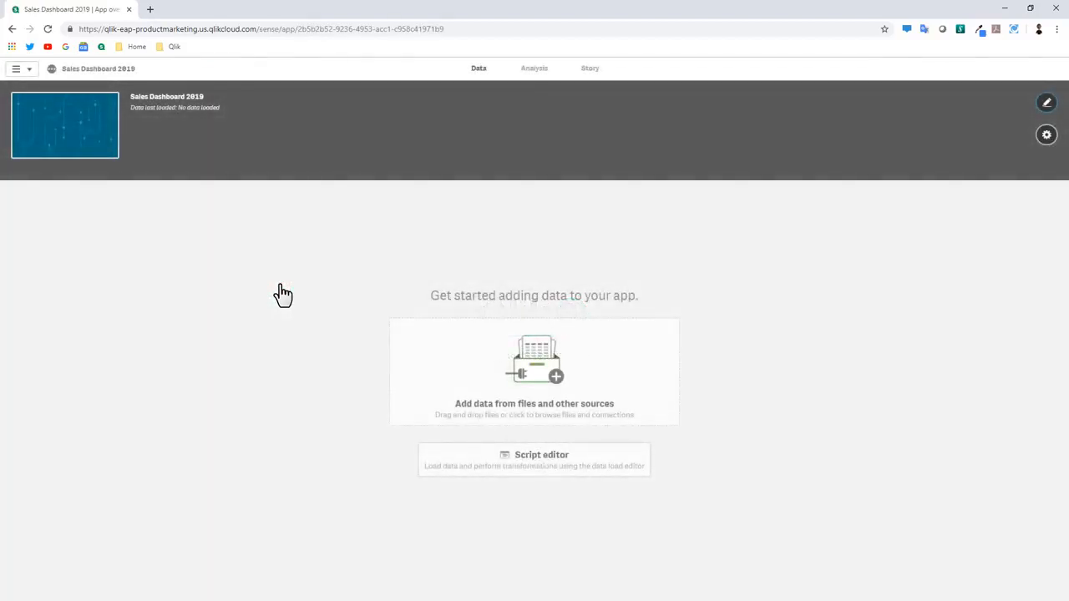
Load the GettingStarted table from the existing Google BigQuery connection into the app, excluding the CategoryName field
left_click(422, 383)
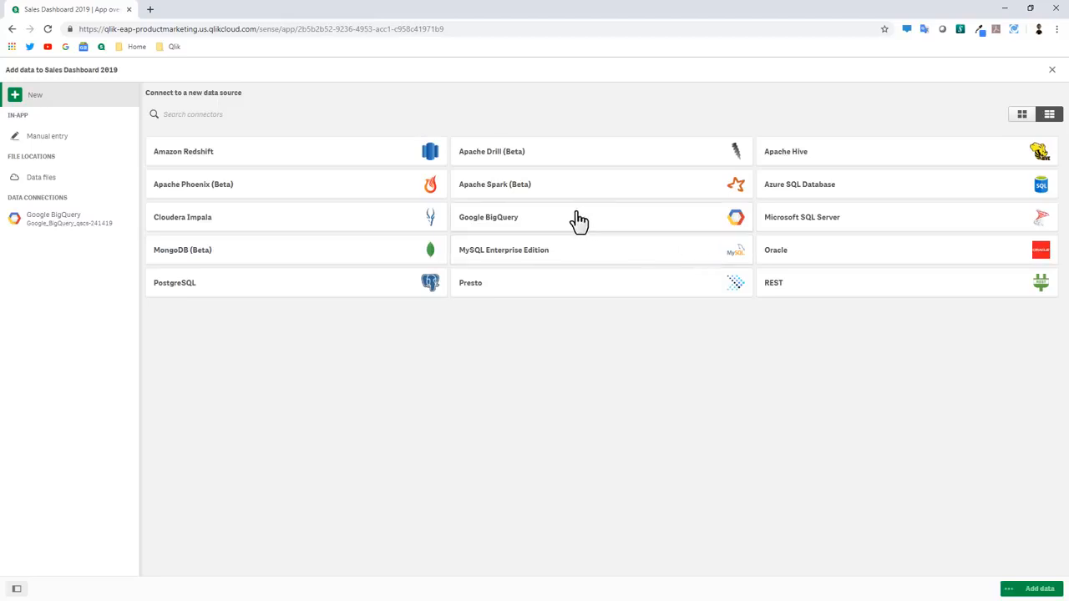
left_click(83, 234)
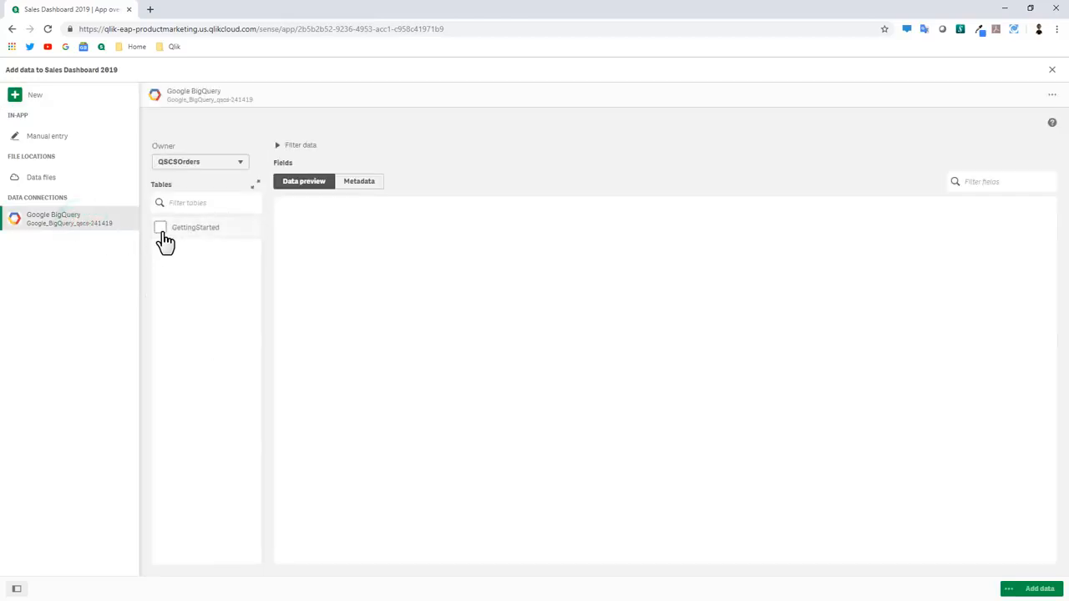
left_click(161, 229)
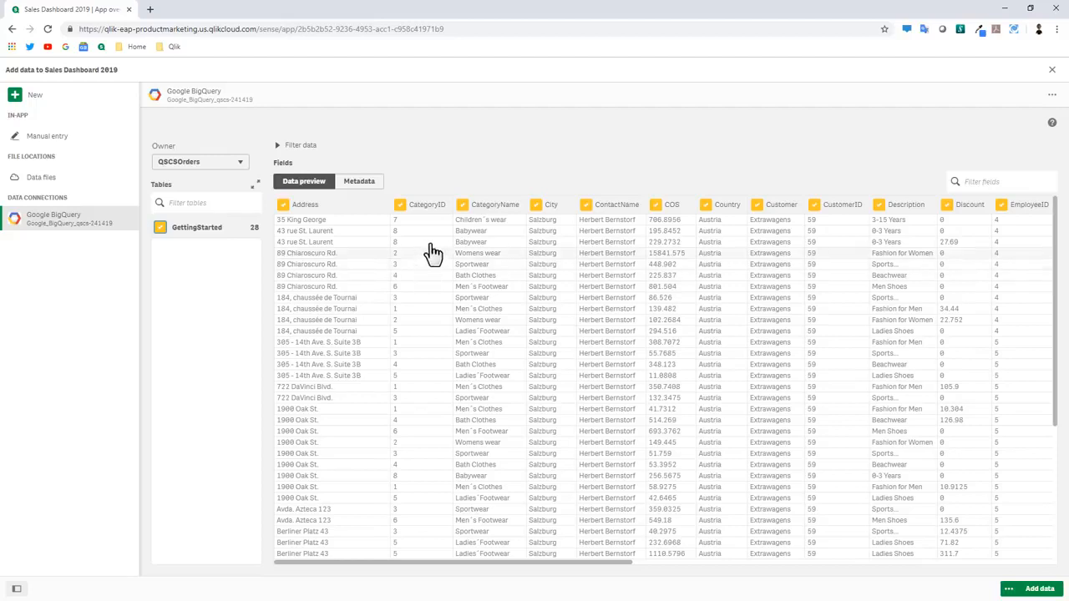
left_click(463, 206)
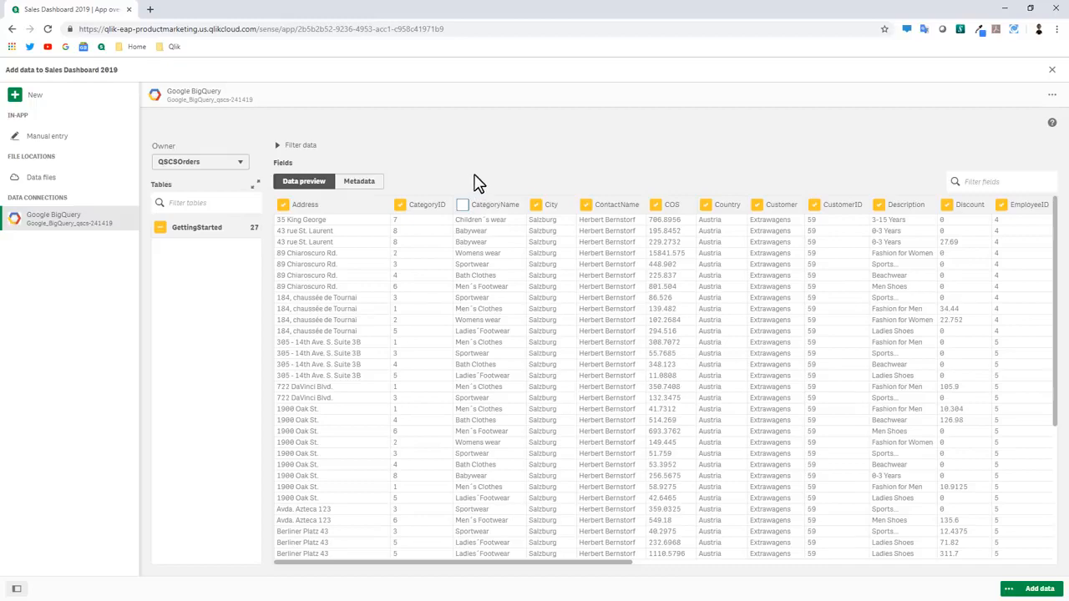
left_click(1033, 590)
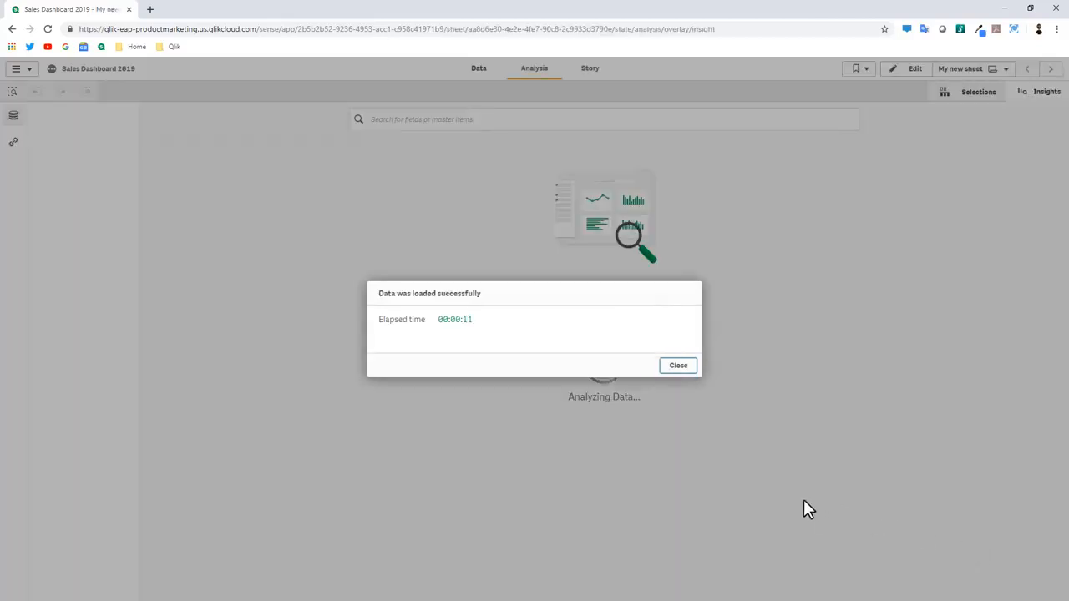
left_click(676, 365)
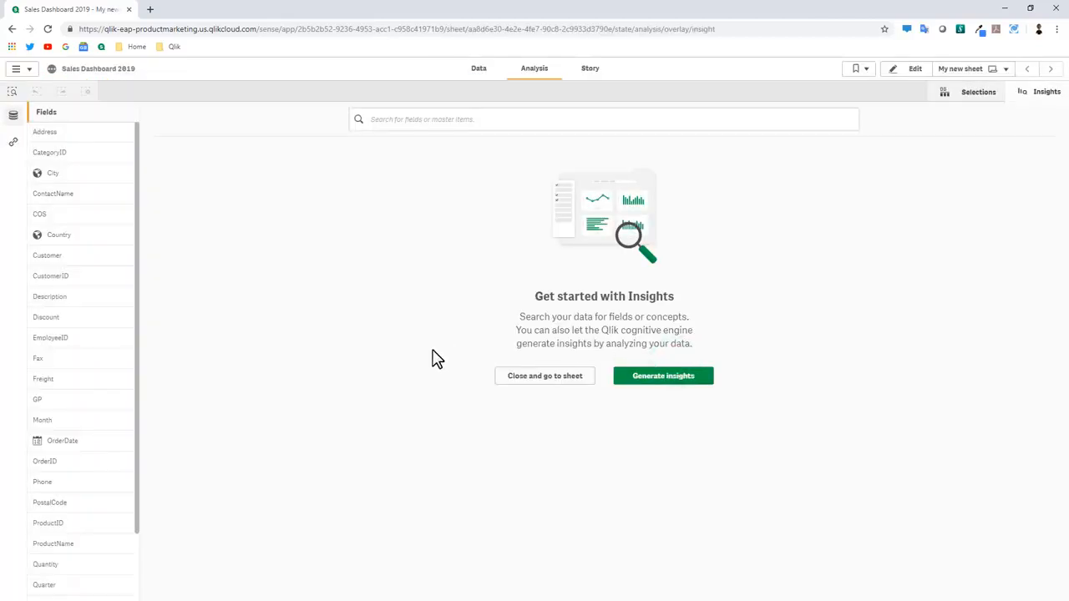
Generate insights and add the sum(Sales) and sum(COS) map by Country and City and the sum(Sales) by PostalCode chart to My new sheet
left_click(633, 383)
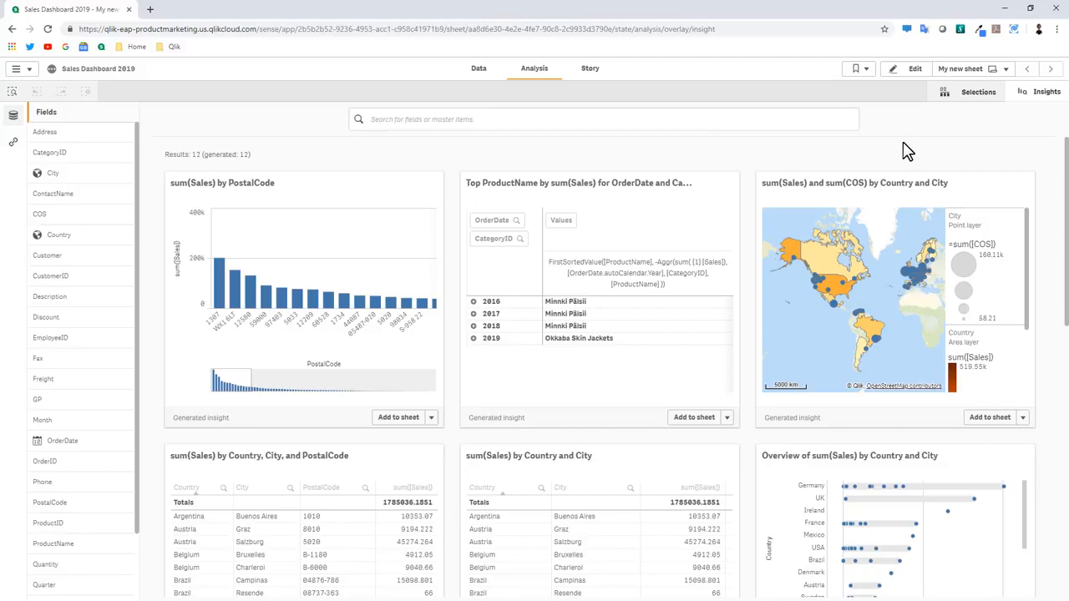
left_click(990, 416)
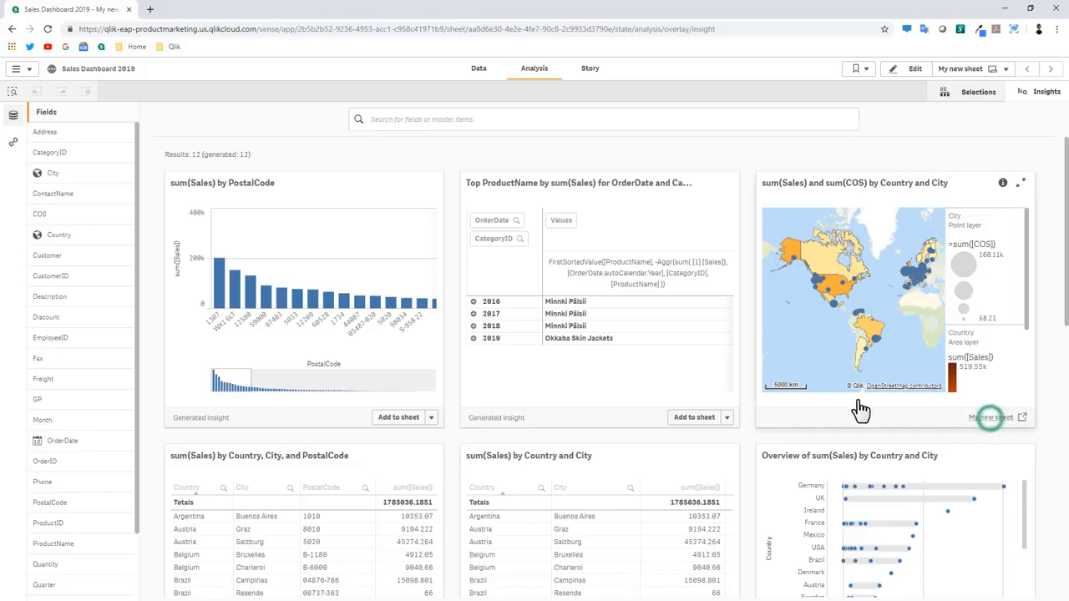
left_click(405, 418)
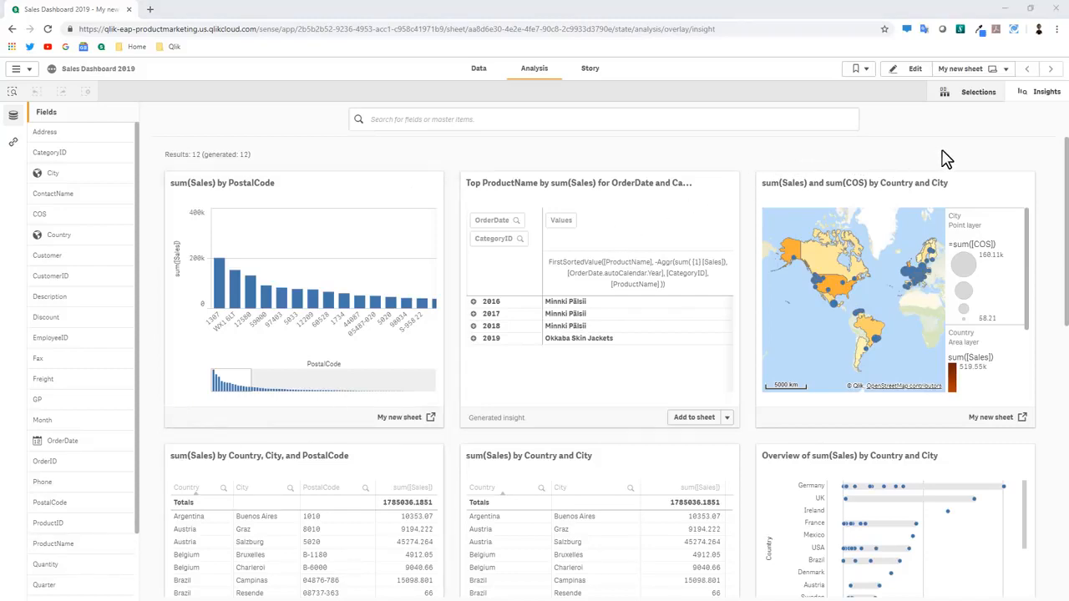
Open the sheet for editing and add categories.xlsx from File Explorer's Data\SmartSales folder to the app's data
left_click(916, 70)
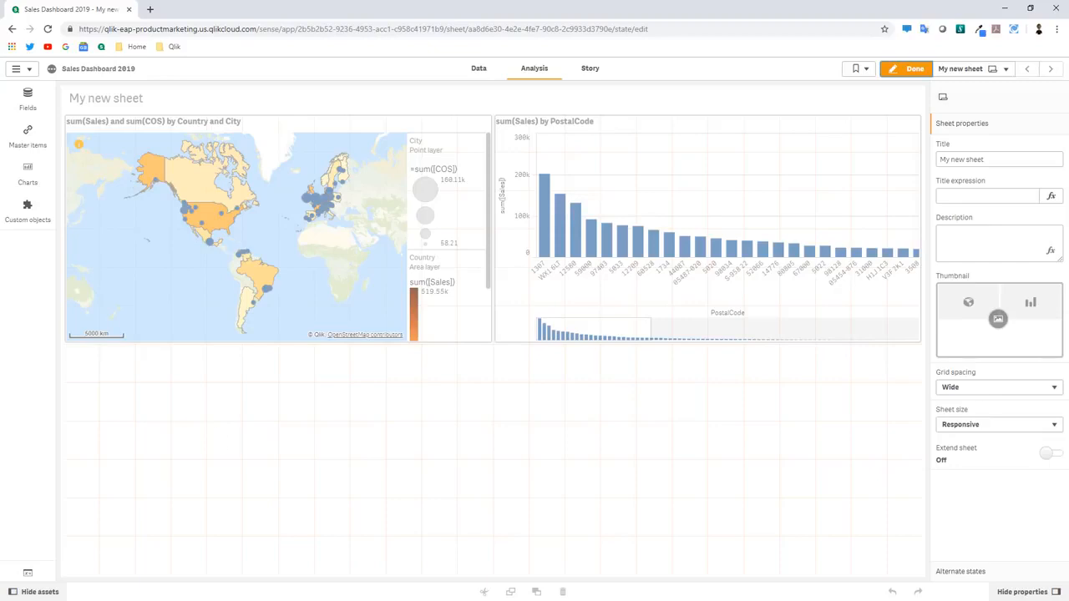
key("super+e")
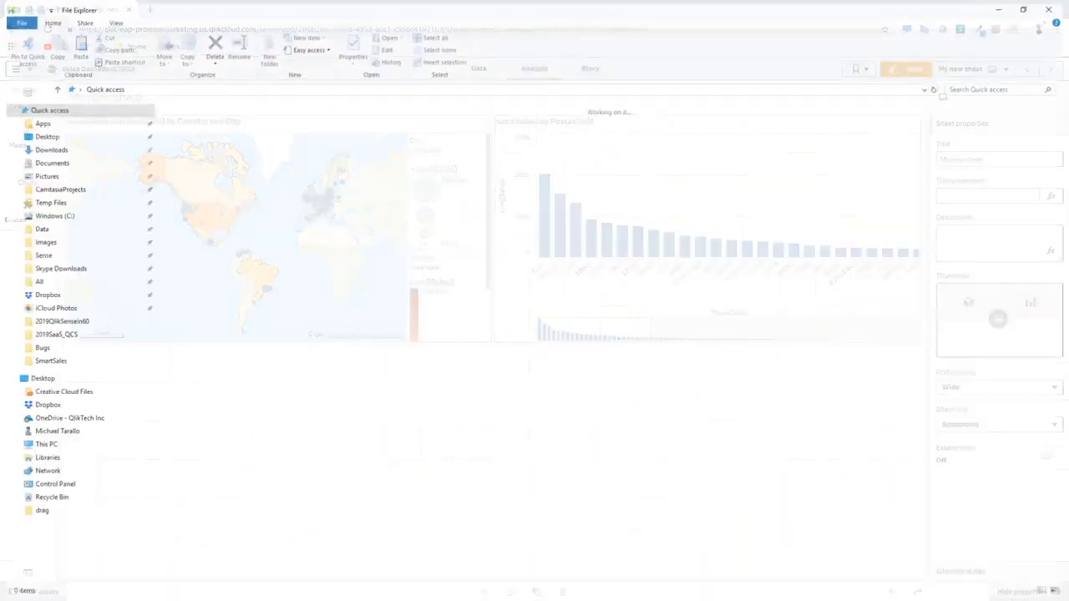
double_click(389, 15)
left_click(504, 334)
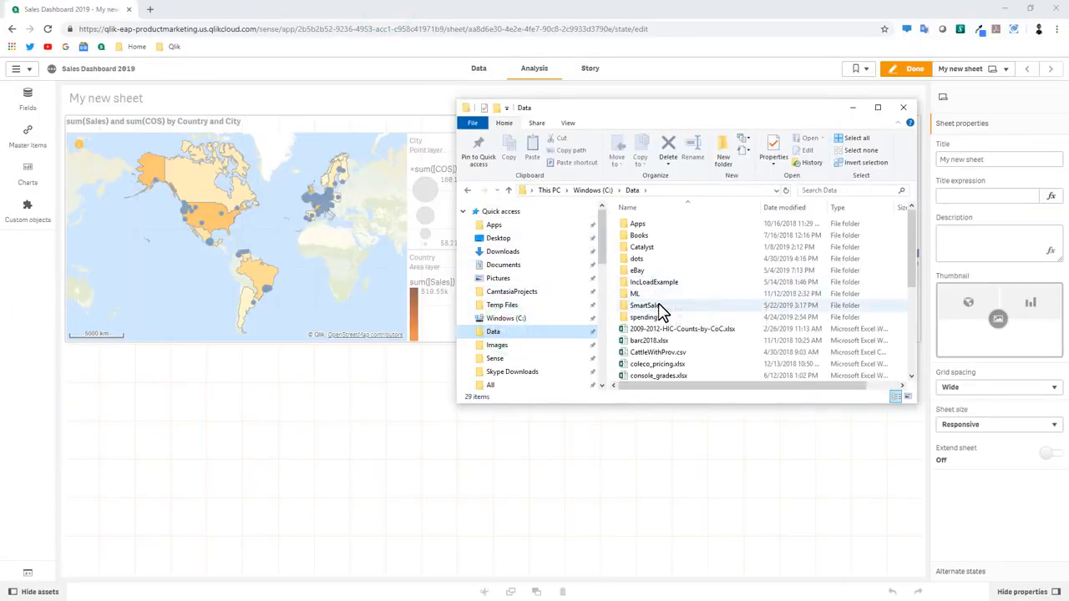
double_click(658, 307)
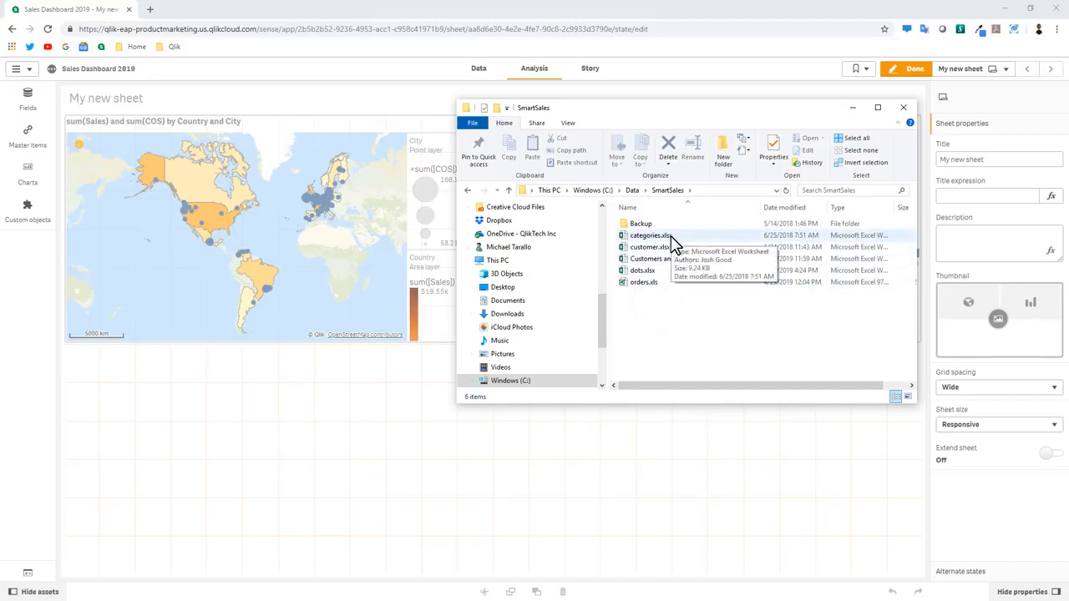
left_click_drag(674, 239, 380, 440)
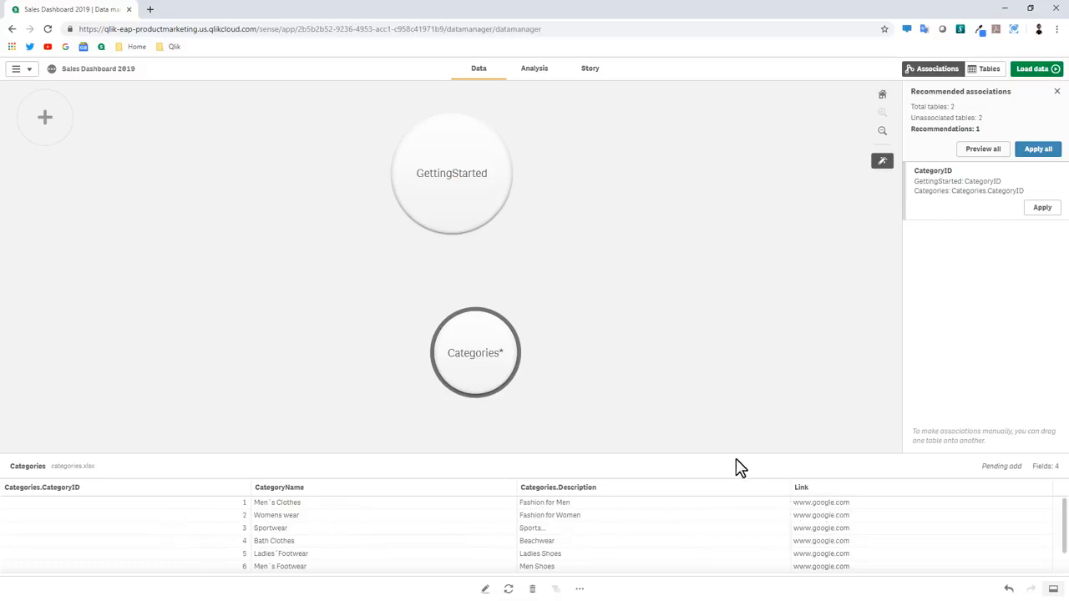
Associate the Categories table with GettingStarted through CategoryID and separate the two tables again
left_click_drag(484, 374, 479, 296)
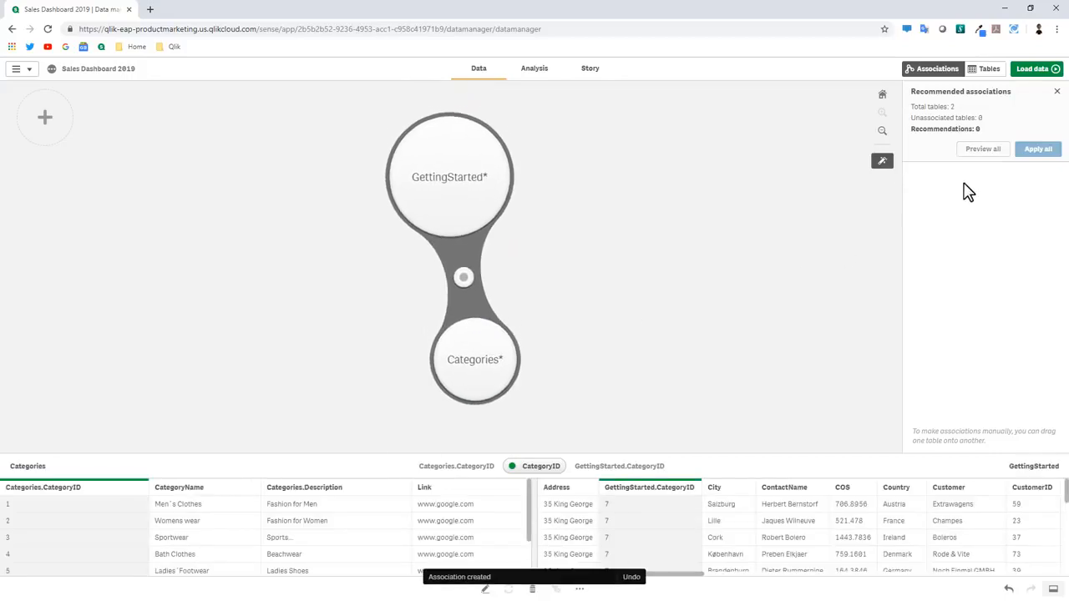
left_click_drag(468, 377, 739, 257)
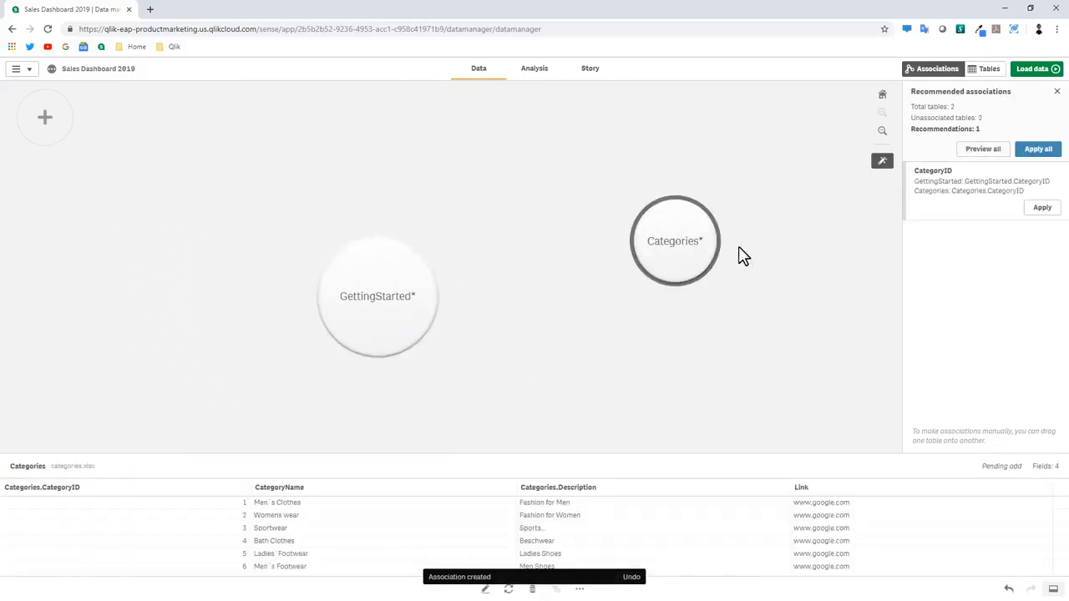
Apply the recommended CategoryID association between GettingStarted and Categories, and load the data into the app
left_click(969, 208)
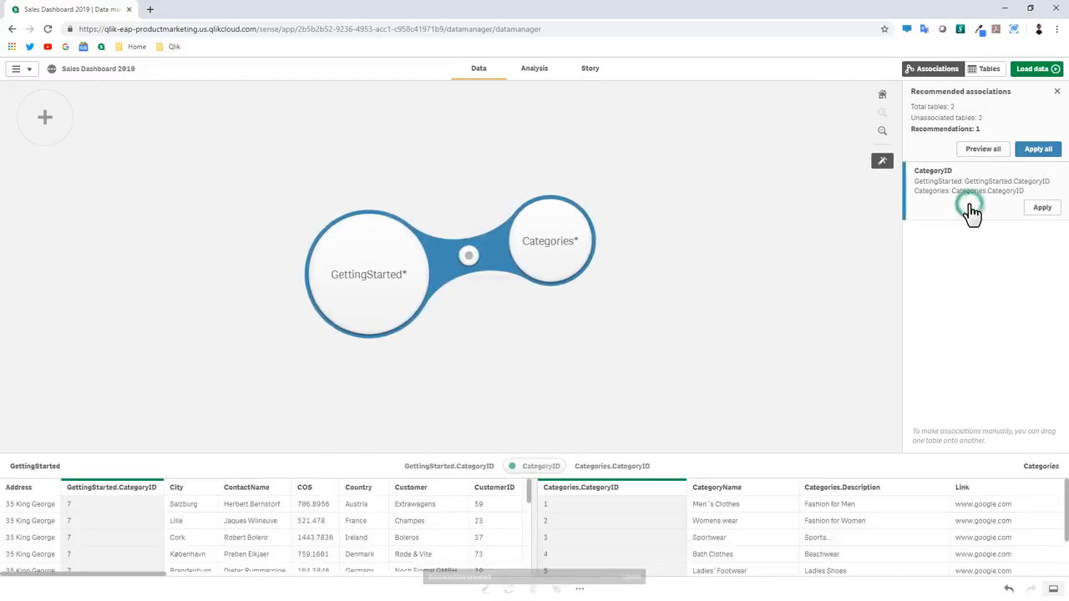
left_click(1041, 208)
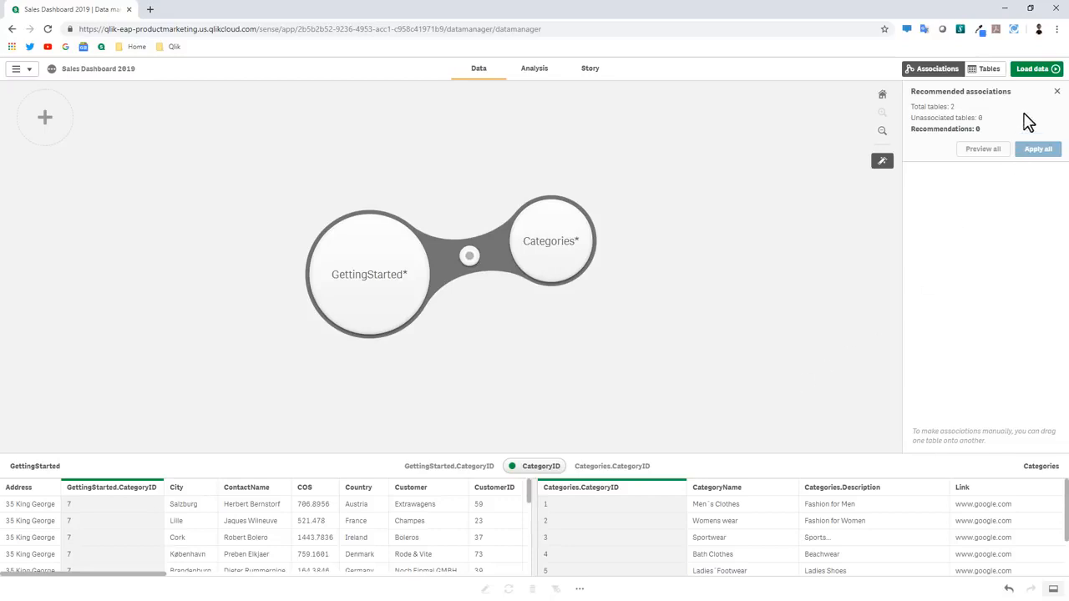
left_click(1034, 84)
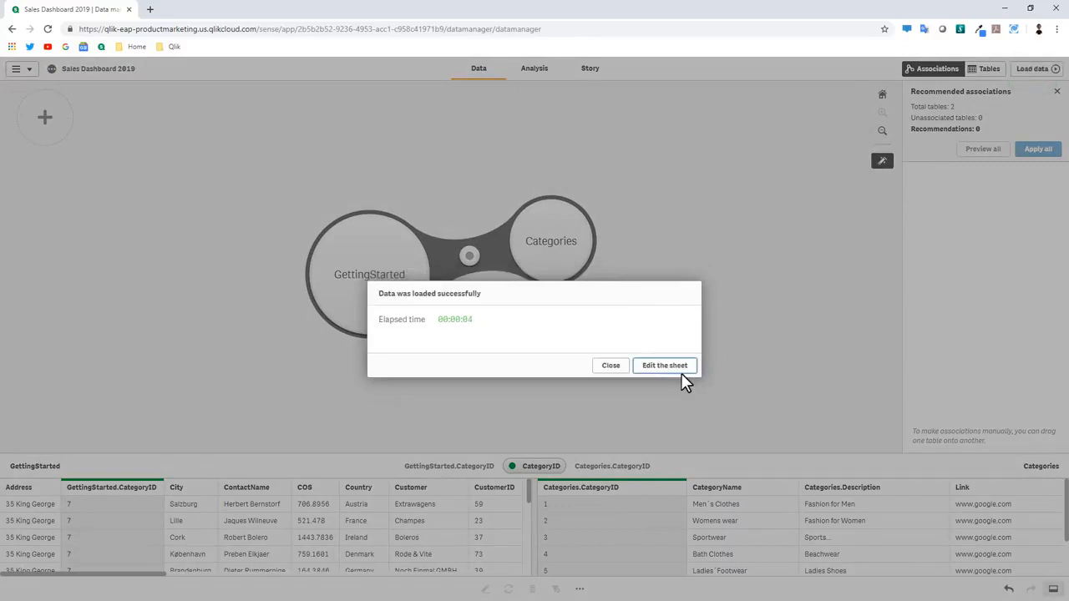
left_click(679, 368)
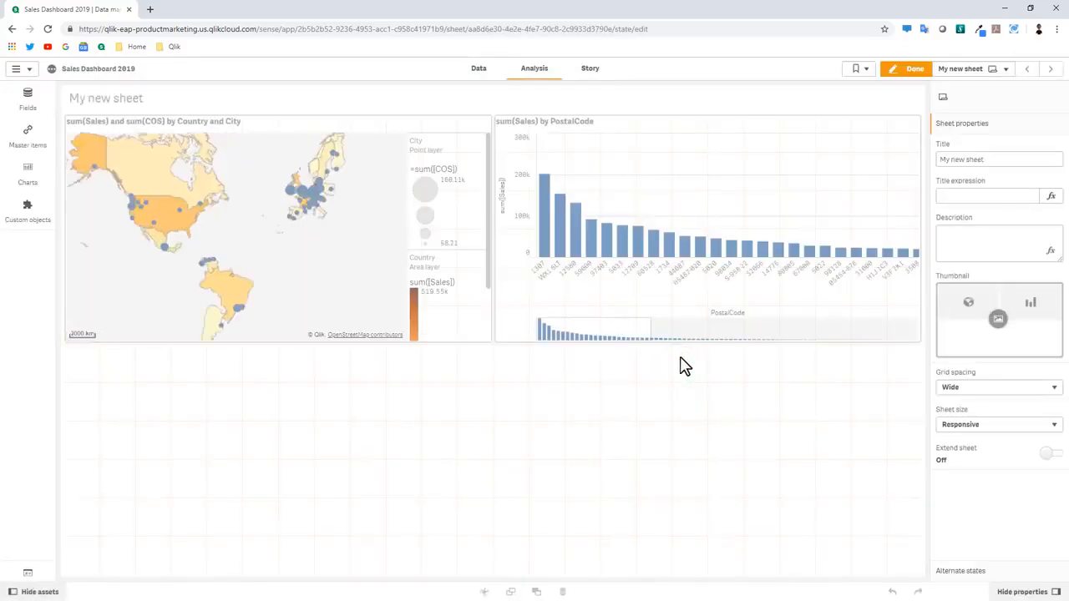
Generate insights for CategoryName and Sales and add the sum(Sales) by CategoryName bar chart to My new sheet
left_click(906, 74)
left_click(1028, 96)
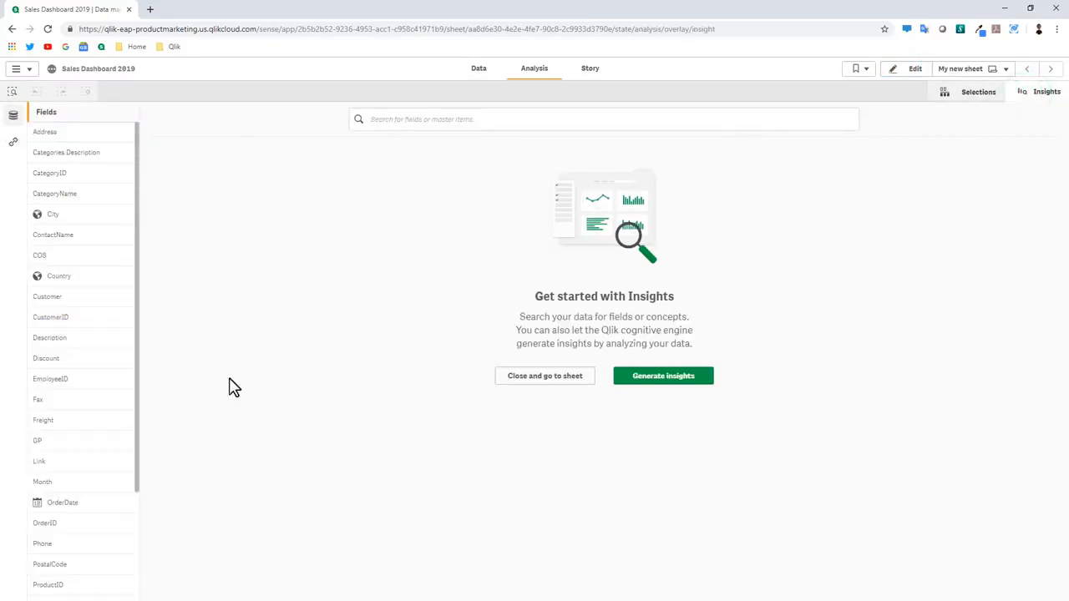
left_click(79, 196)
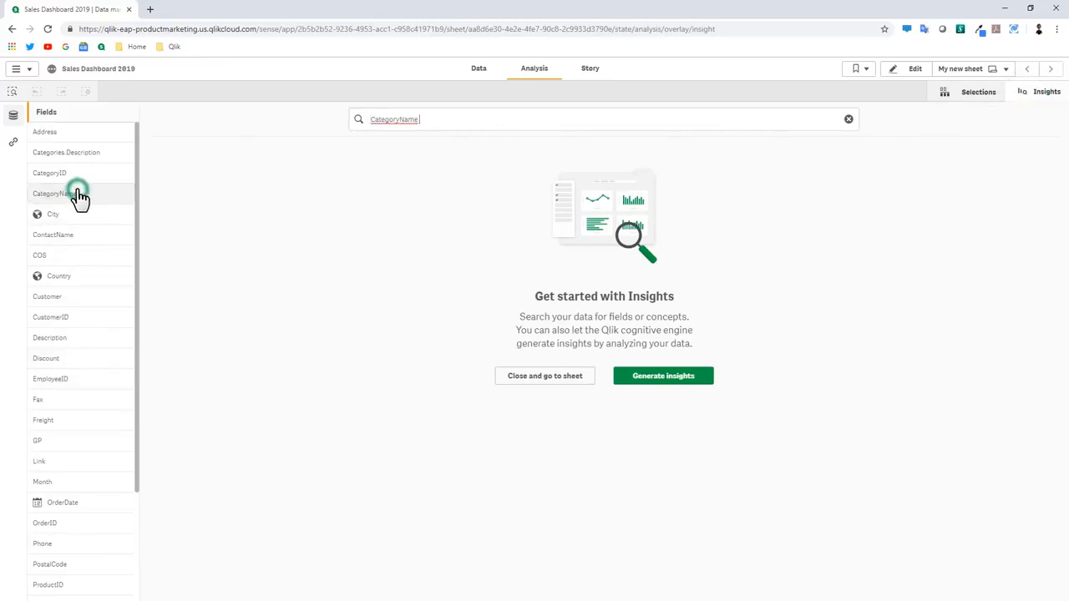
scroll(88, 418, "down", 3)
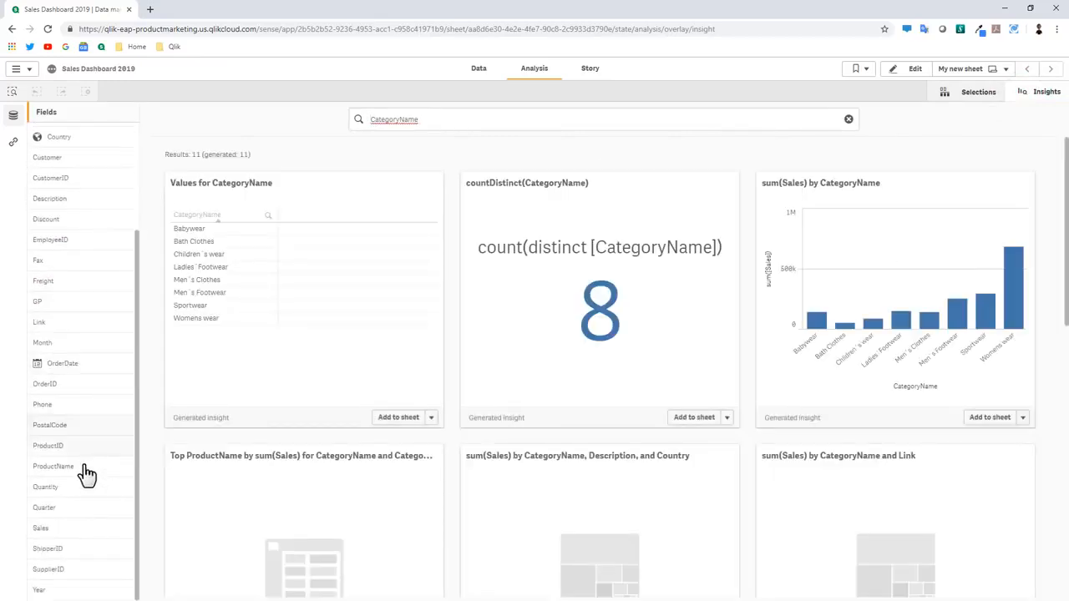
left_click(72, 531)
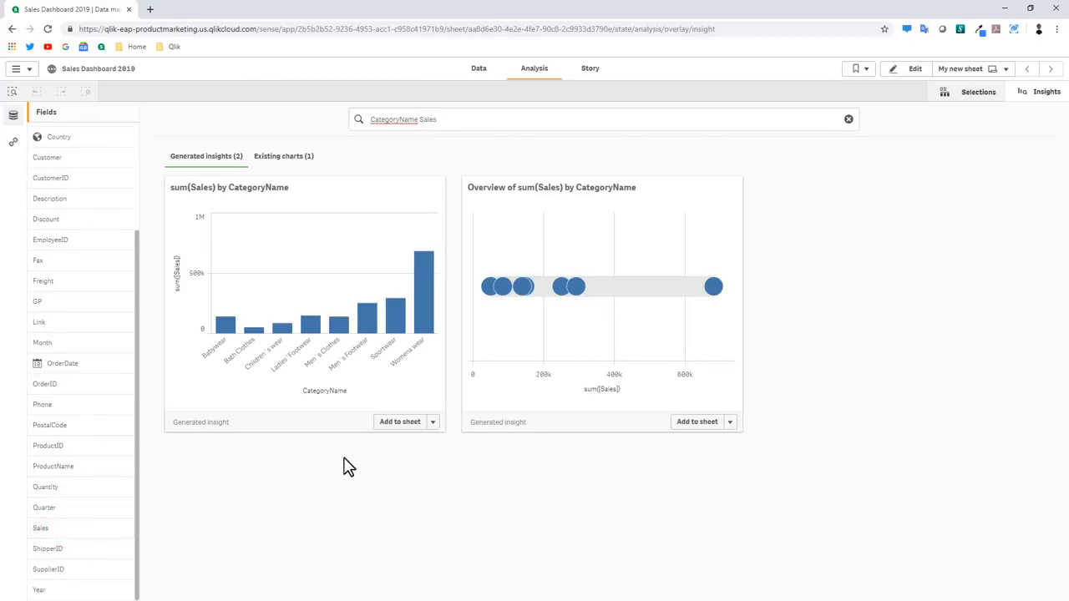
left_click(399, 426)
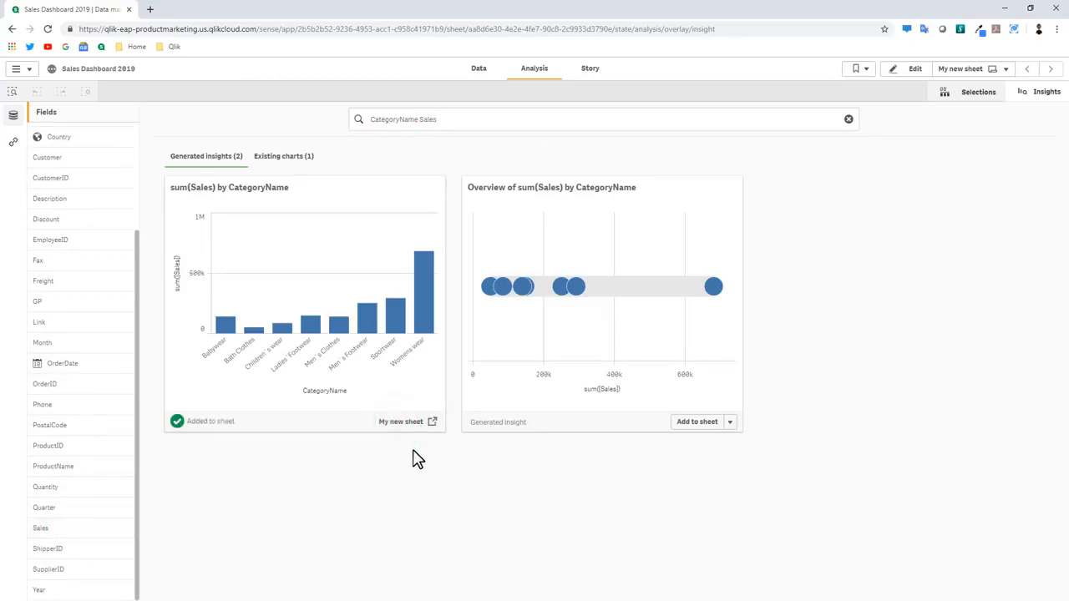
Open the sheet for editing and add a Sankey chart from the Qlik Visualization bundle to its empty area
left_click(929, 69)
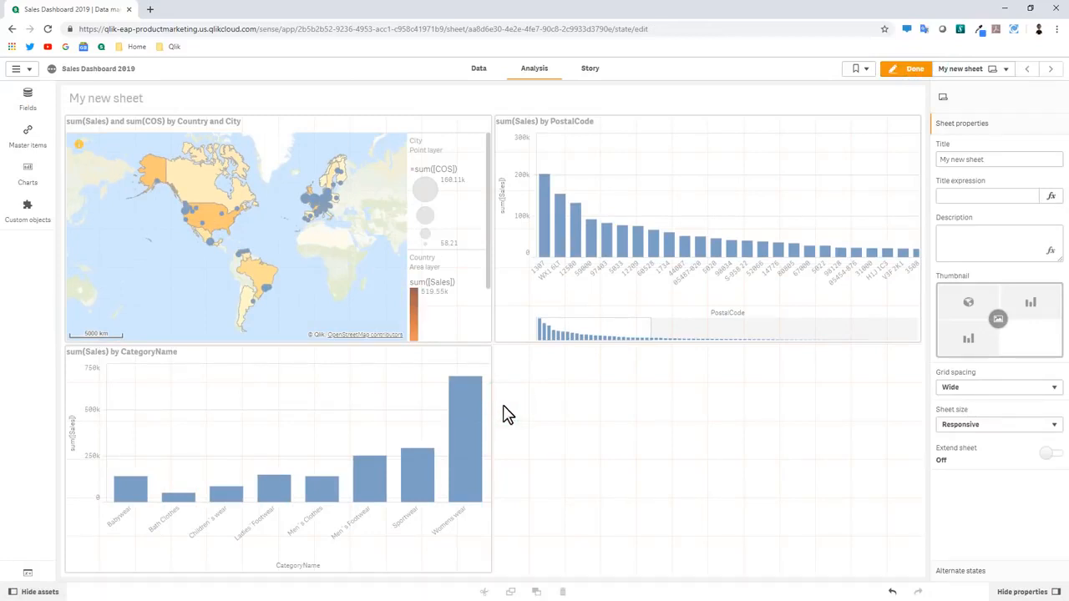
left_click(28, 219)
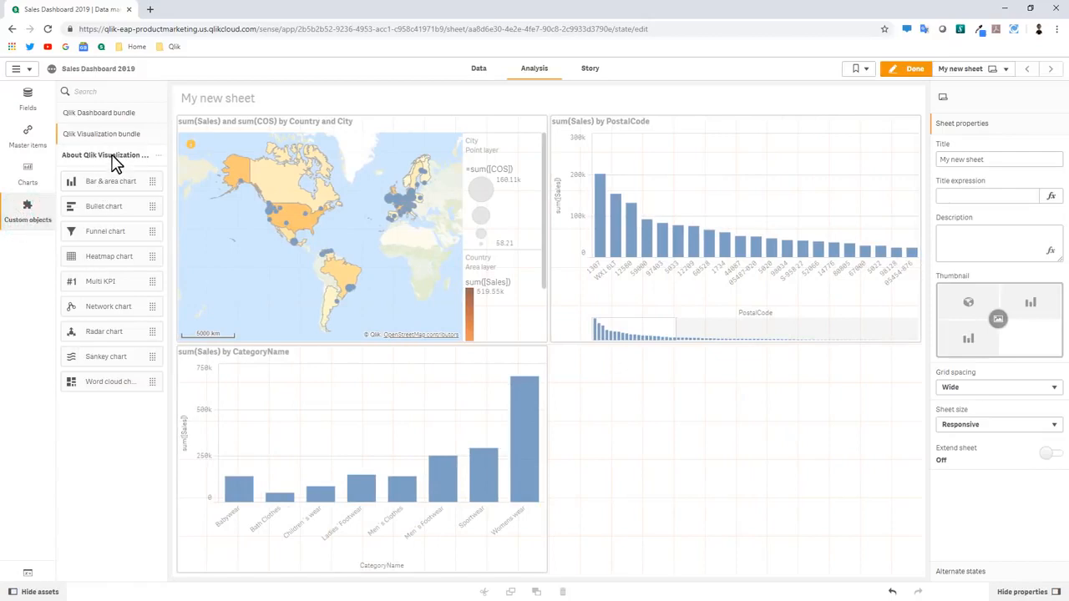
left_click(111, 114)
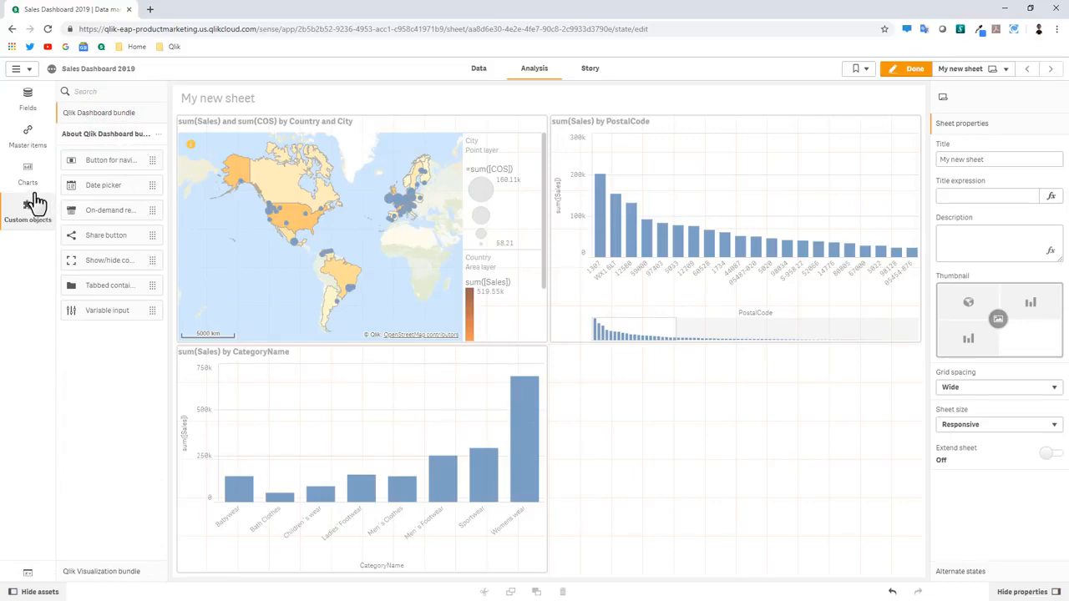
left_click(84, 567)
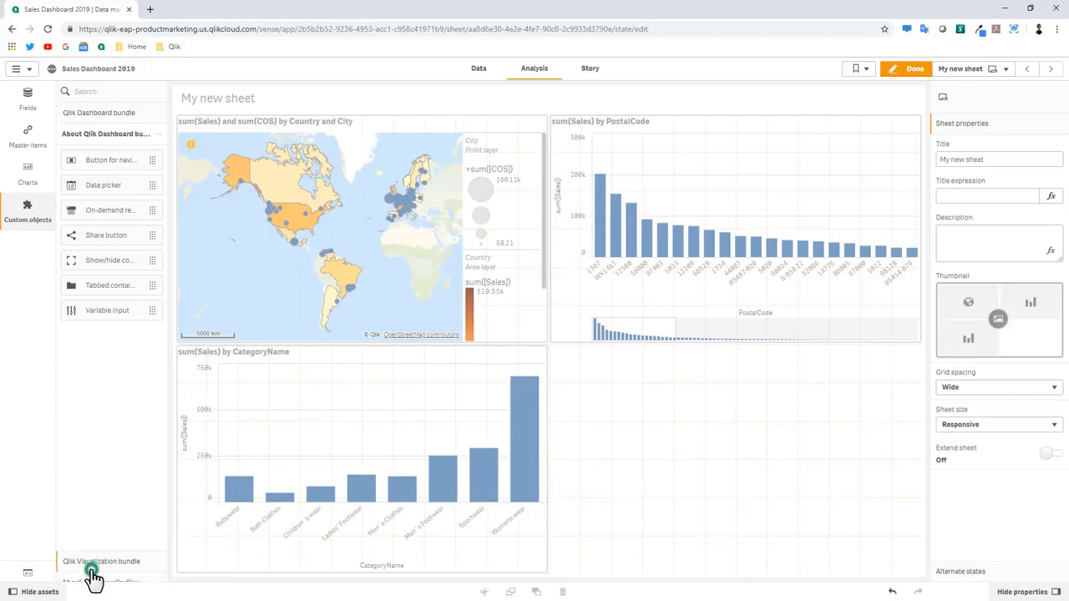
left_click_drag(106, 360, 740, 459)
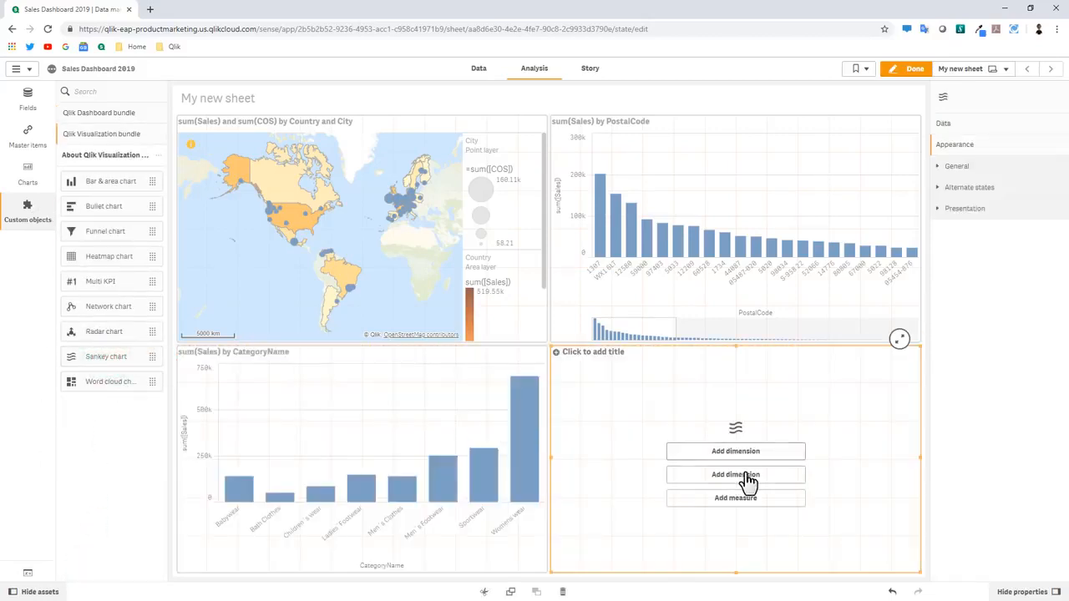
Give the Sankey chart the dimensions CategoryName and Country and the sum of Sales as its measure
left_click(746, 476)
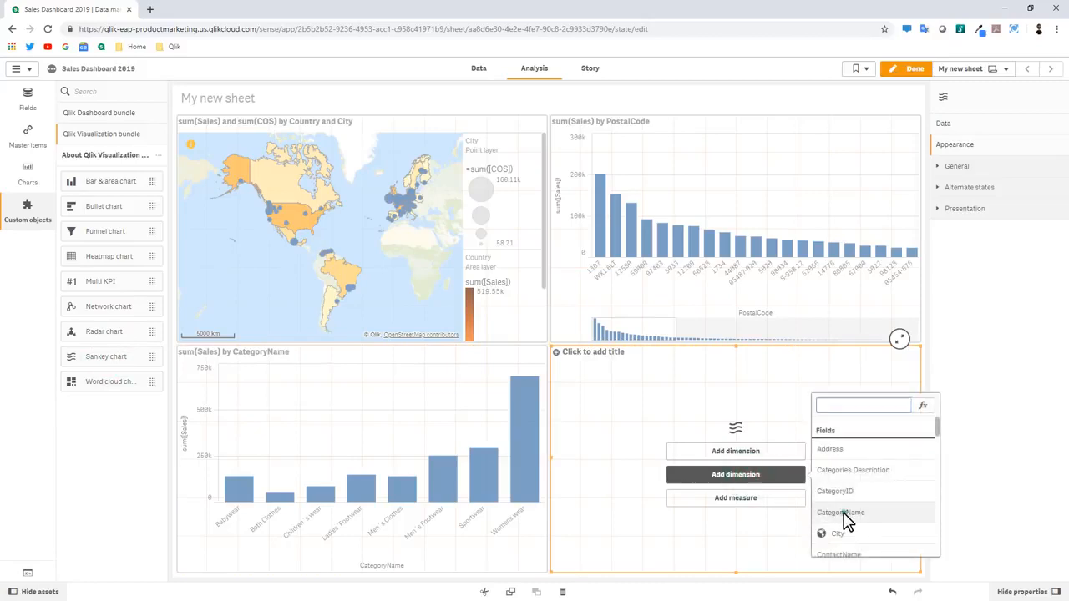
left_click(845, 519)
left_click(755, 478)
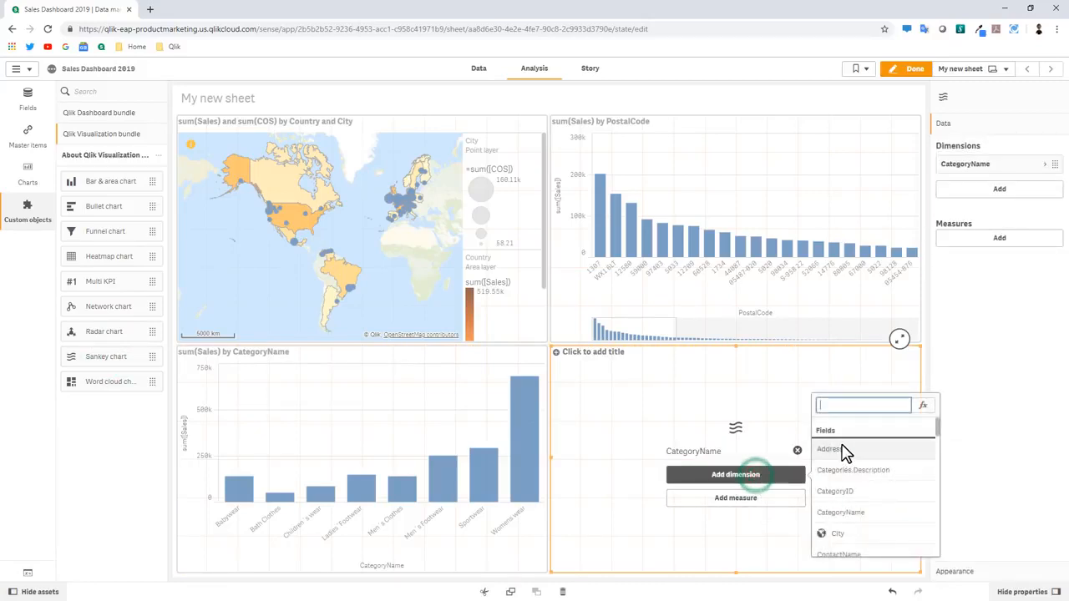
scroll(845, 501, "down", 1)
left_click(846, 542)
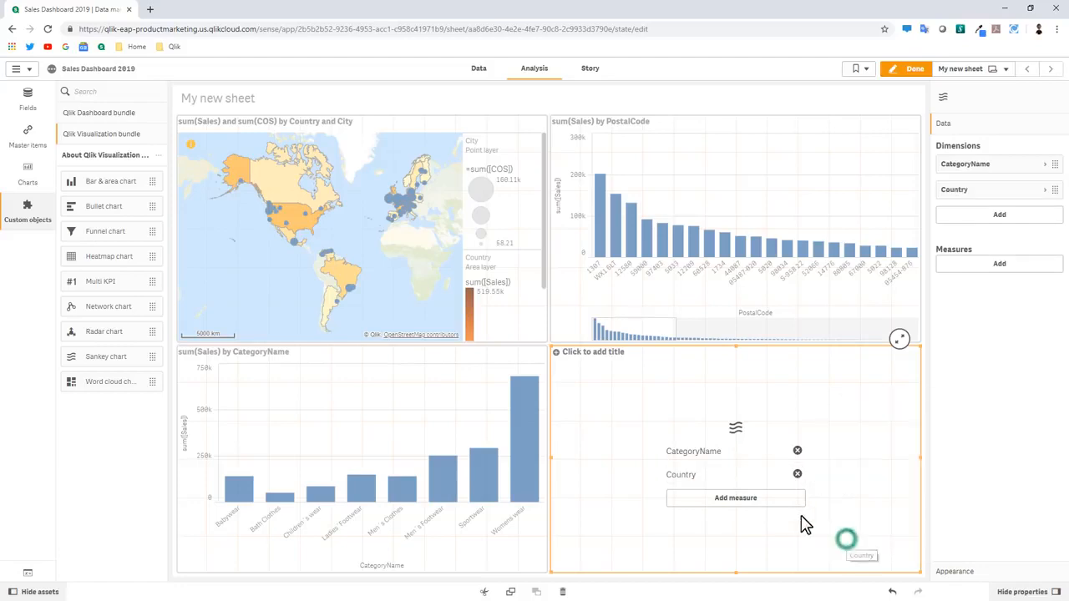
left_click(770, 511)
type("sales")
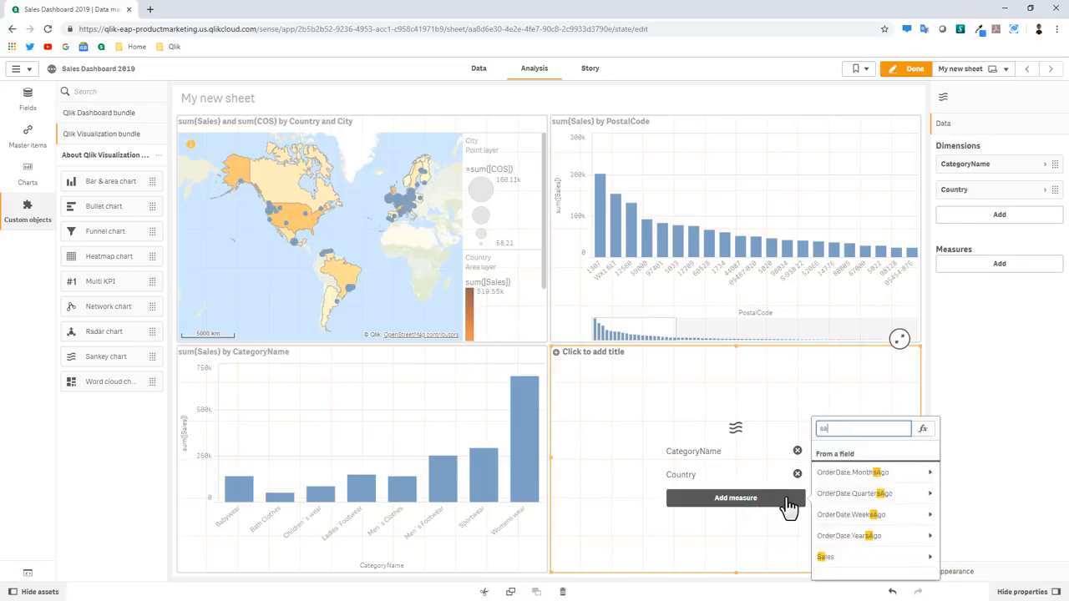
left_click(838, 552)
left_click(839, 468)
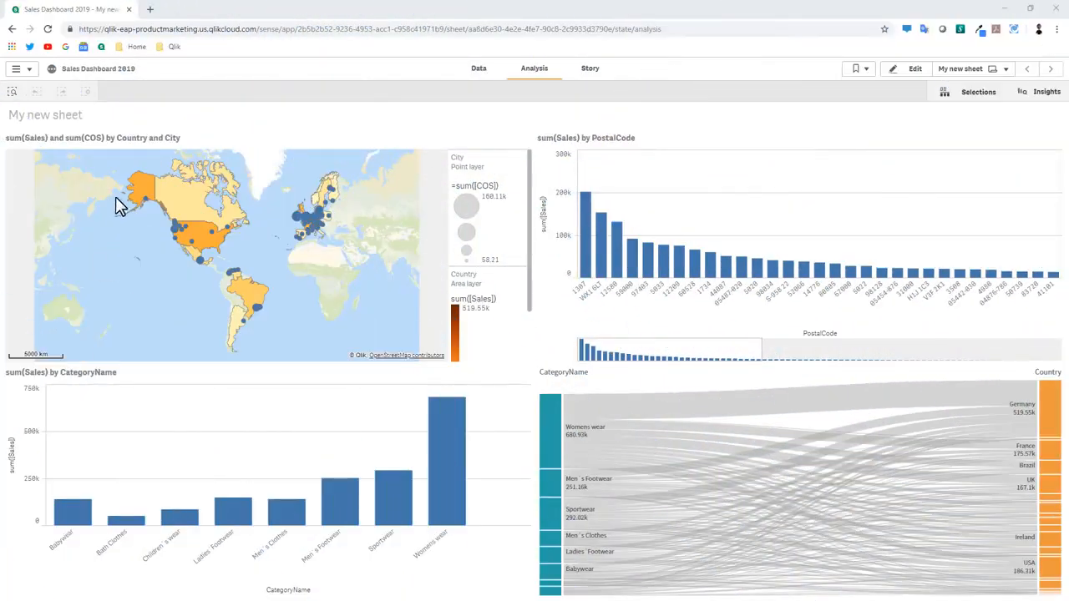
Upload new_brand_sales_thumb.png from the Images folder and set it as the Sales Dashboard 2019 app's thumbnail
left_click(87, 70)
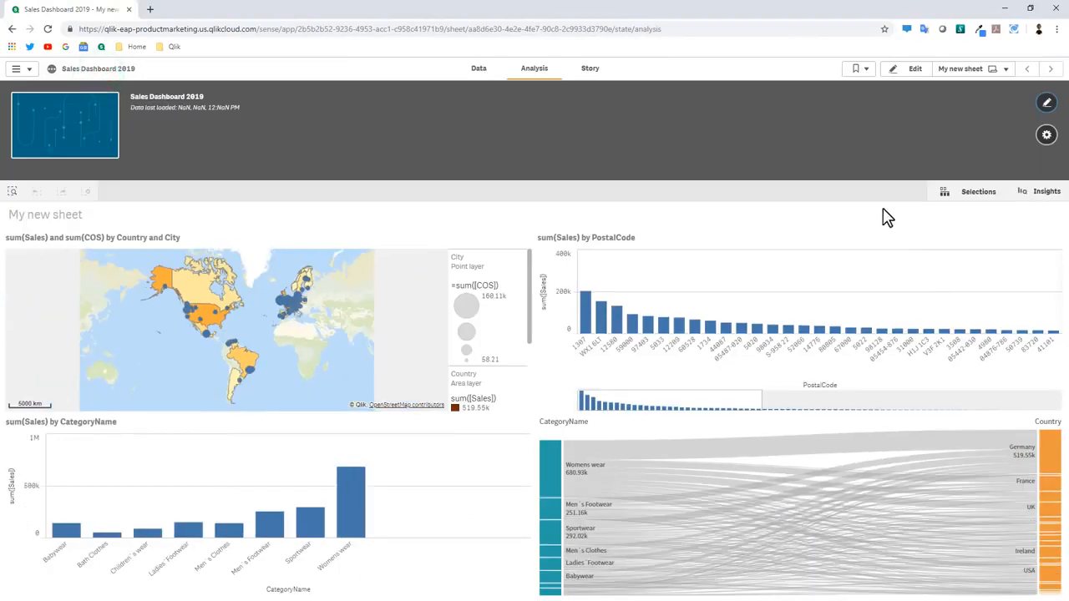
left_click(1047, 102)
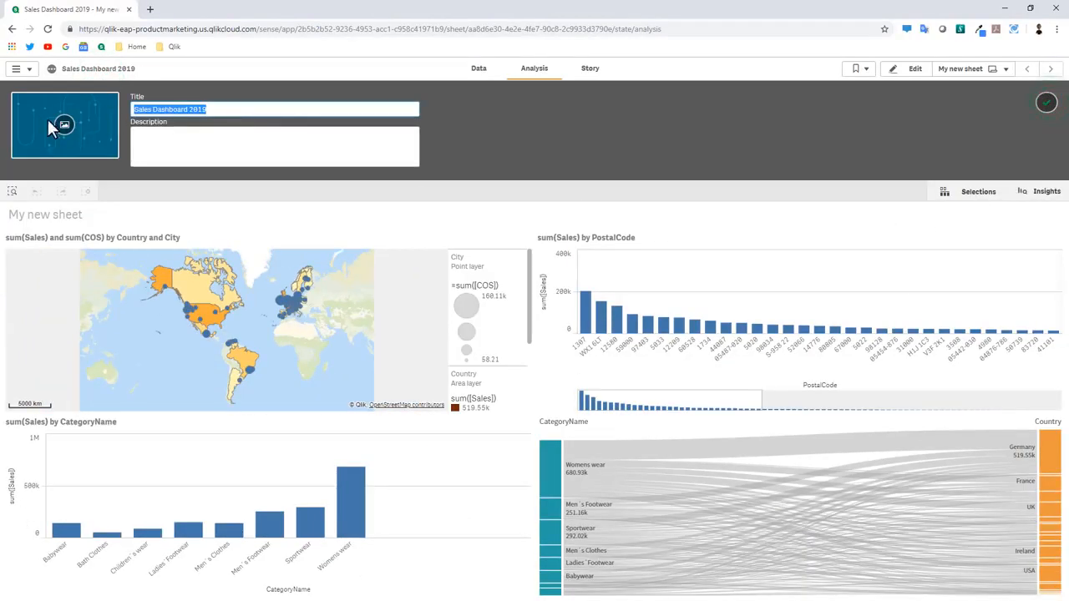
left_click(63, 126)
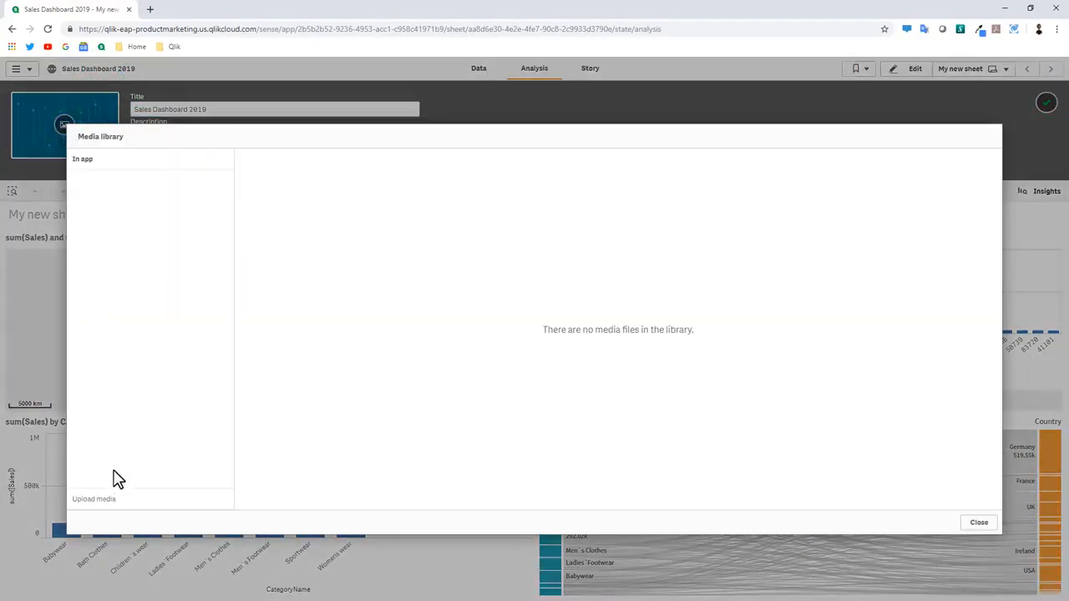
left_click(121, 499)
left_click(615, 338)
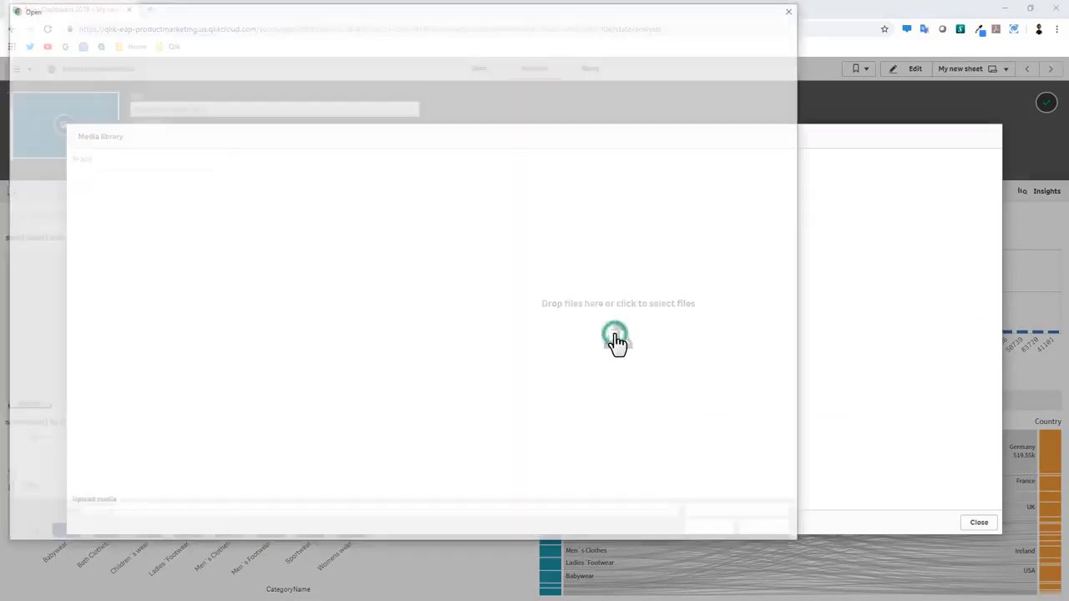
left_click(66, 142)
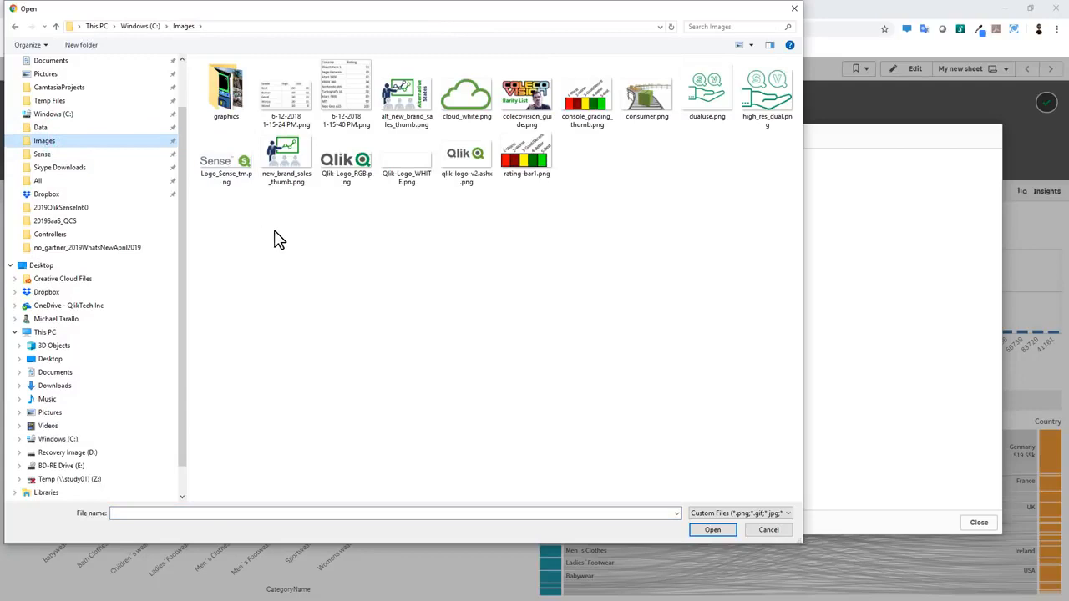
double_click(281, 186)
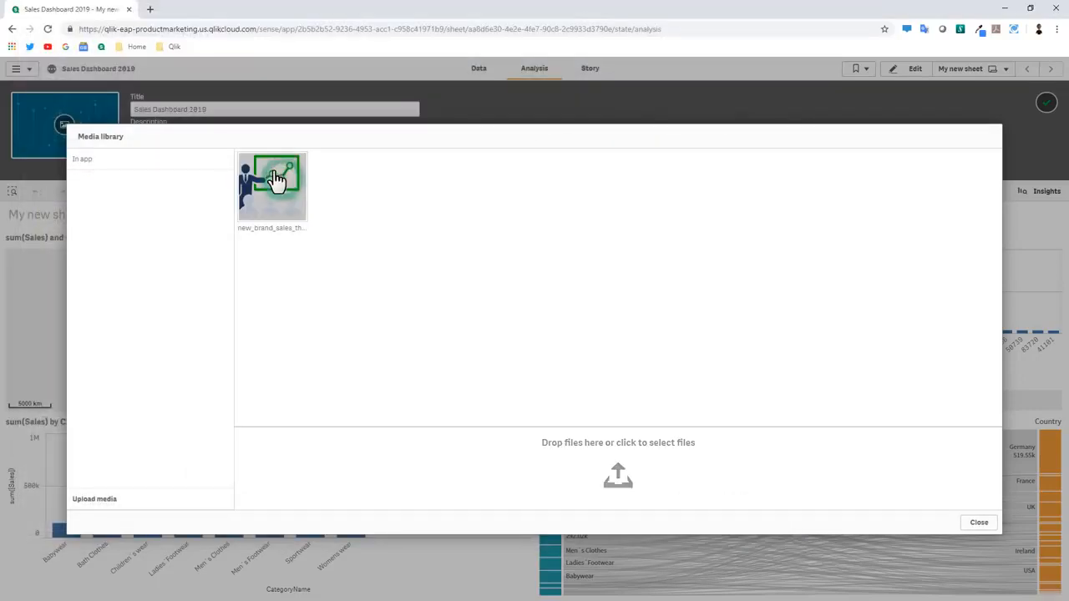
double_click(276, 180)
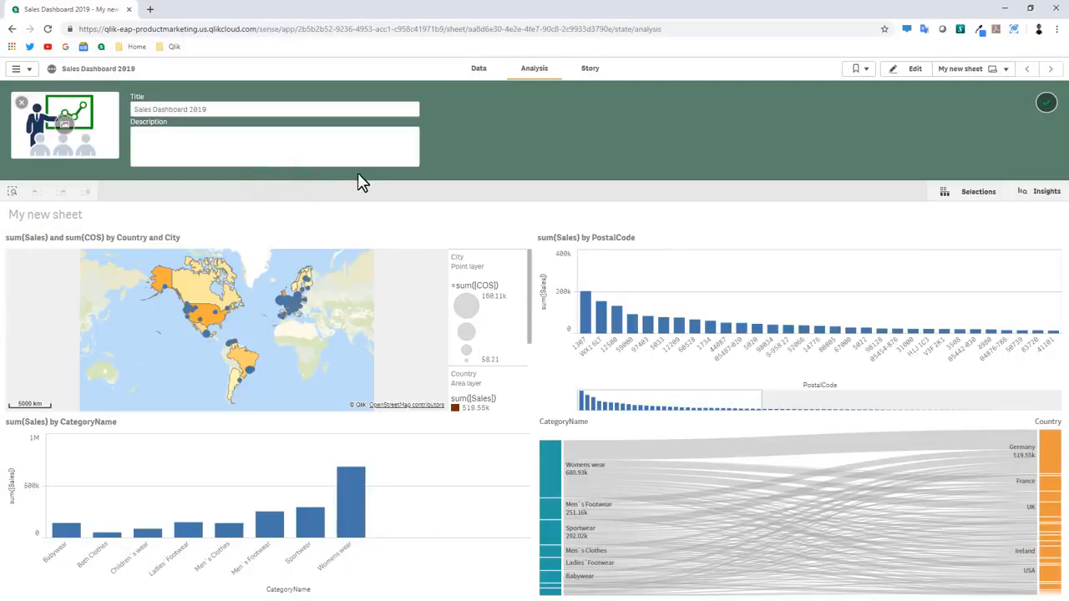
left_click(1046, 103)
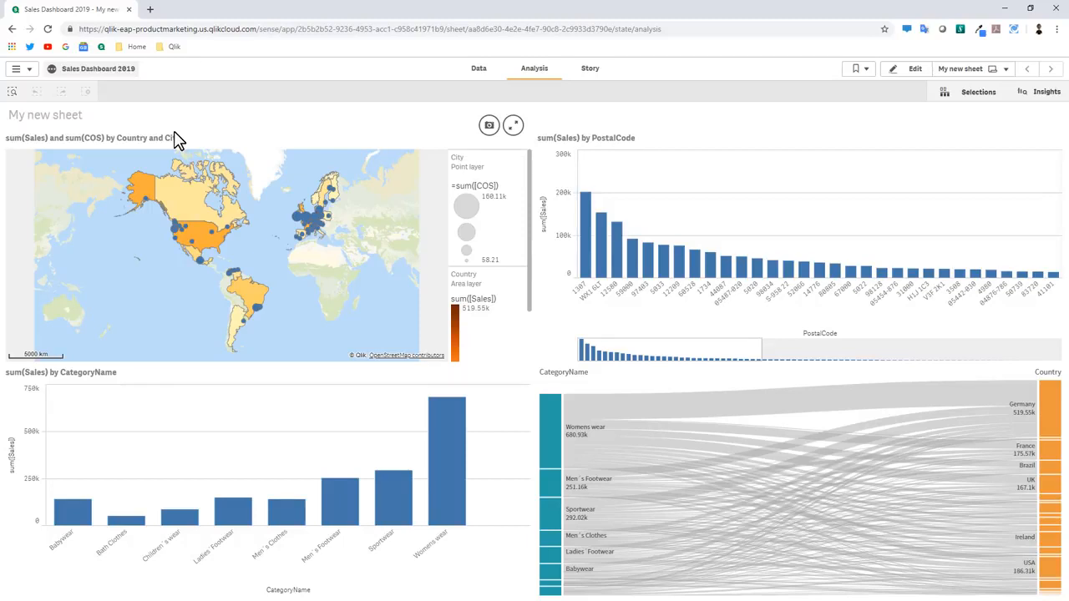
Leave the Sales Dashboard 2019 app and return to the hub
left_click(19, 70)
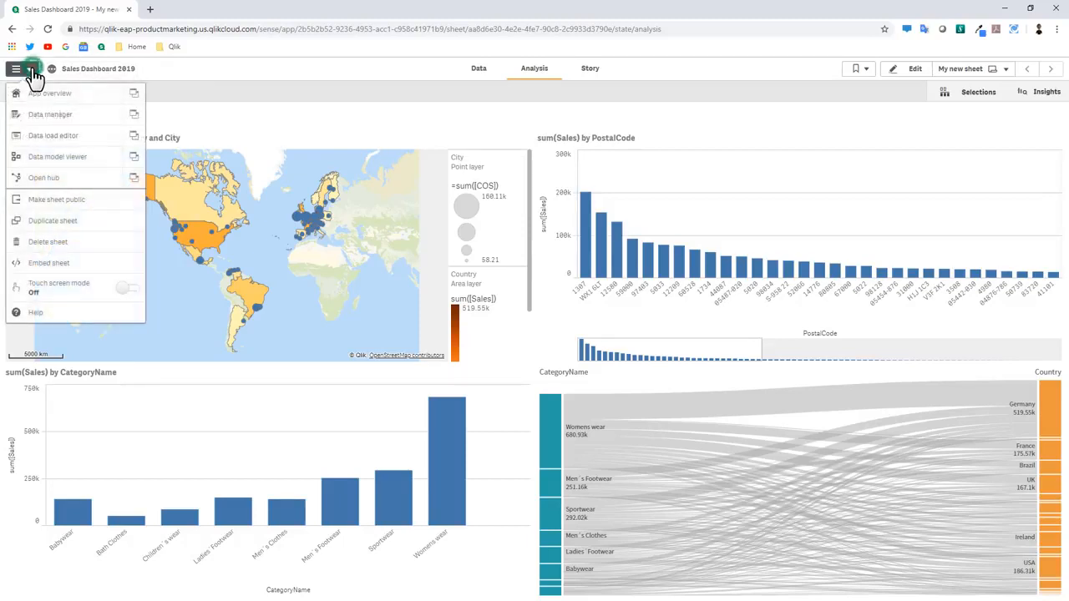
left_click(60, 179)
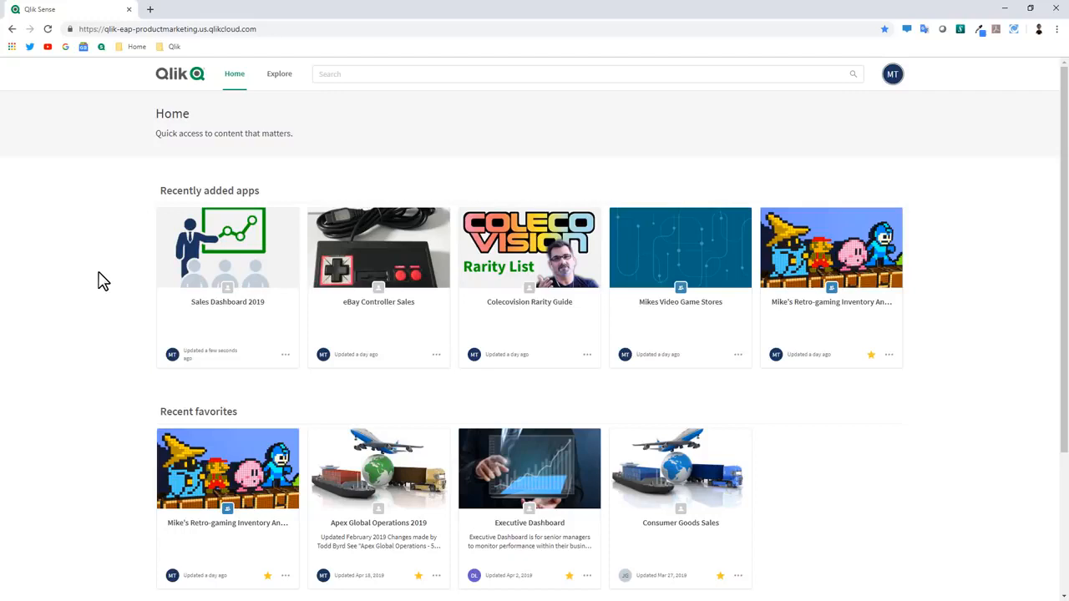
Try sharing Sales Dashboard 2019 with everyone, switch that sharing off again and look through the users available for sharing
left_click(285, 354)
left_click(304, 402)
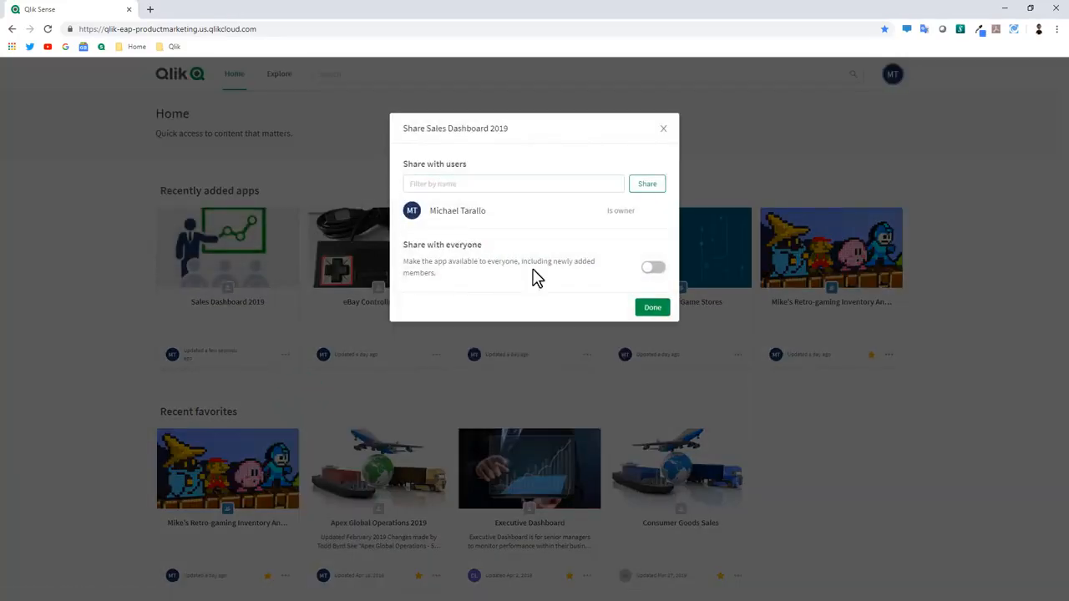
left_click(654, 269)
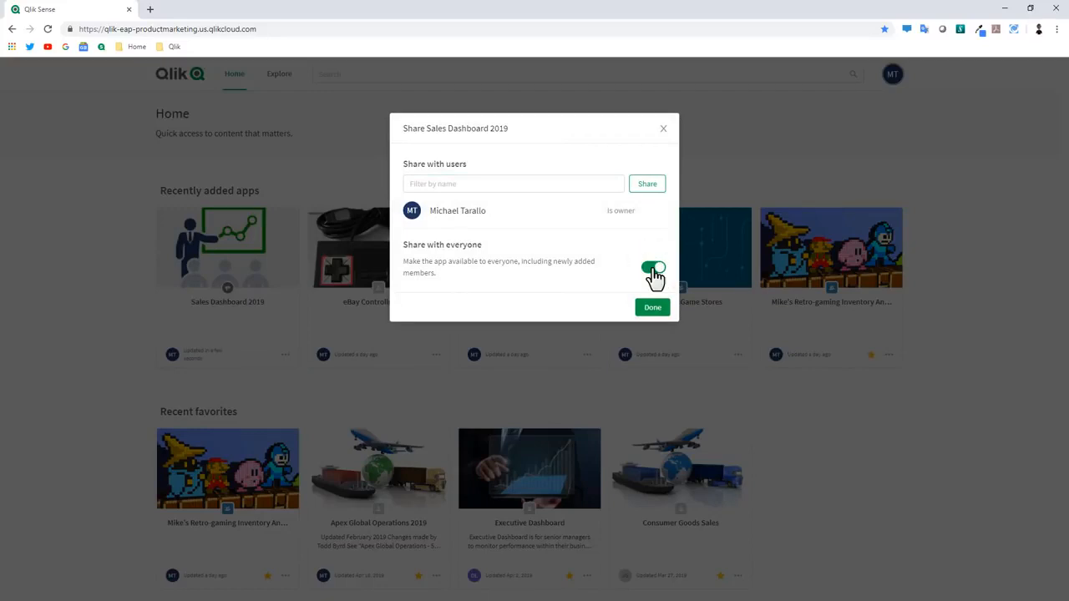
left_click(653, 268)
left_click(531, 185)
left_click(530, 185)
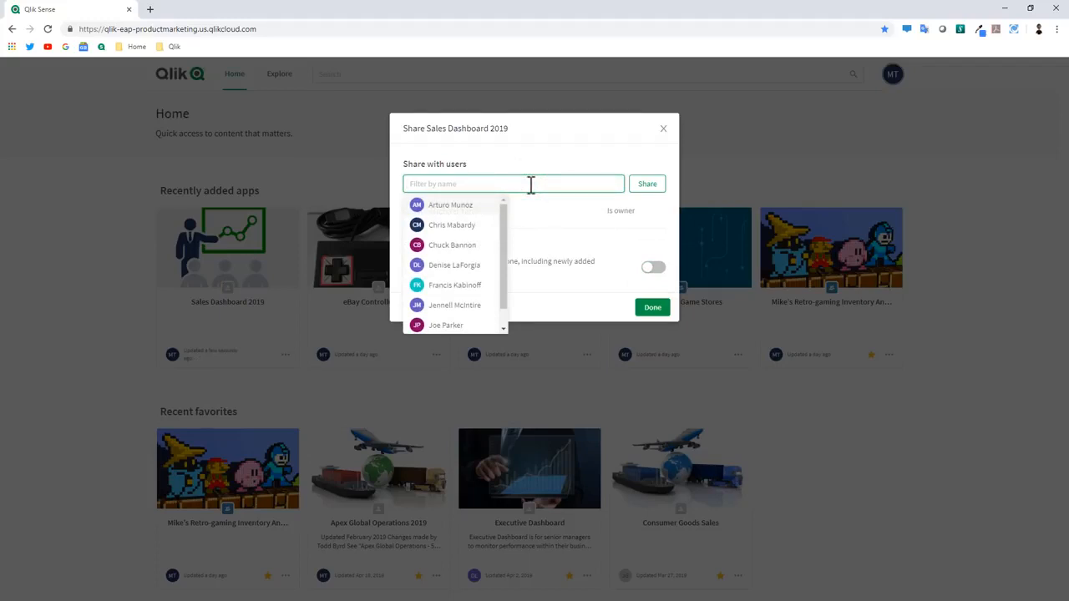
left_click(532, 183)
left_click(634, 279)
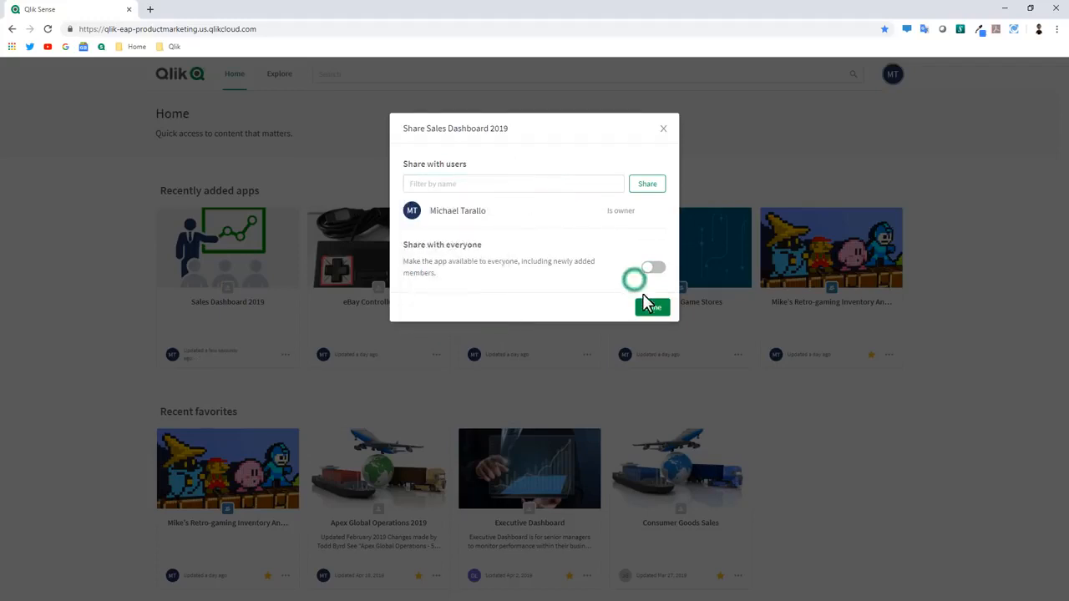
left_click(649, 307)
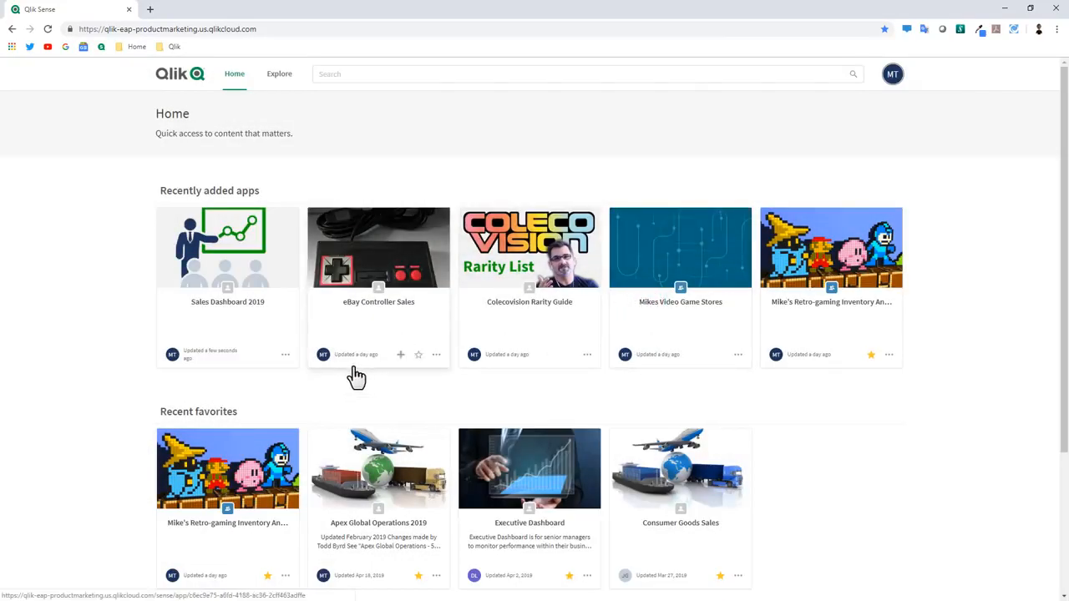
Activate the reload schedule for Sales Dashboard 2019 to examine its repeat, date and time options, and cancel without saving
left_click(286, 357)
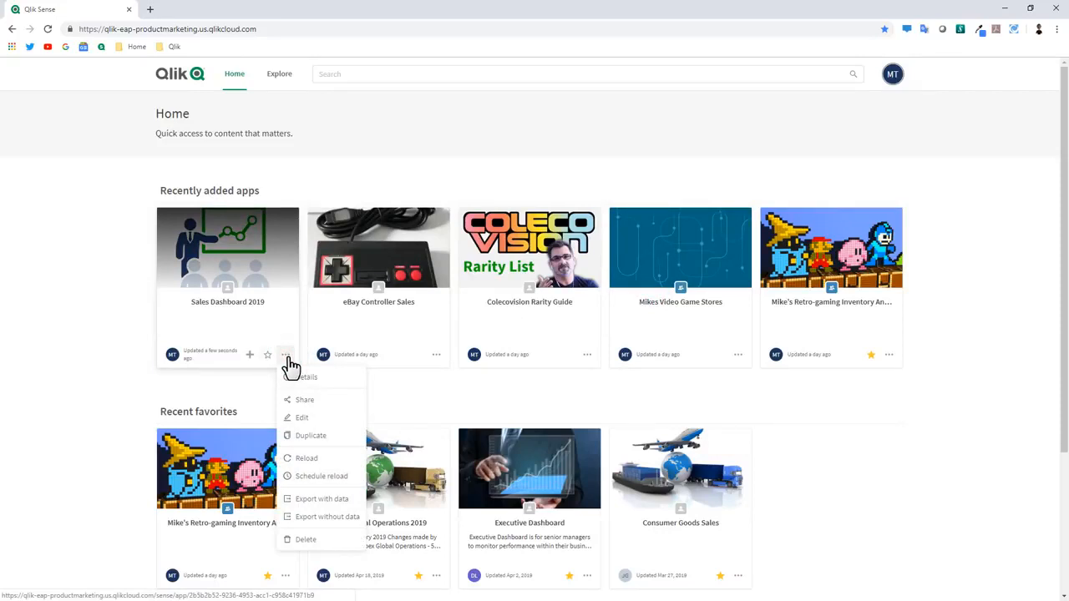
left_click(322, 481)
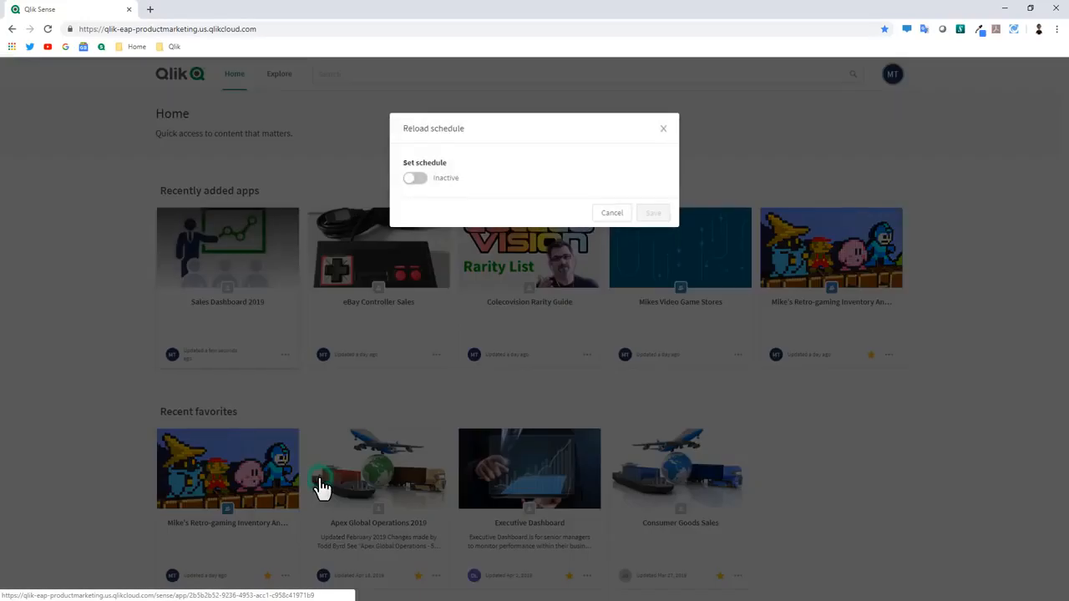
left_click(417, 179)
left_click(443, 216)
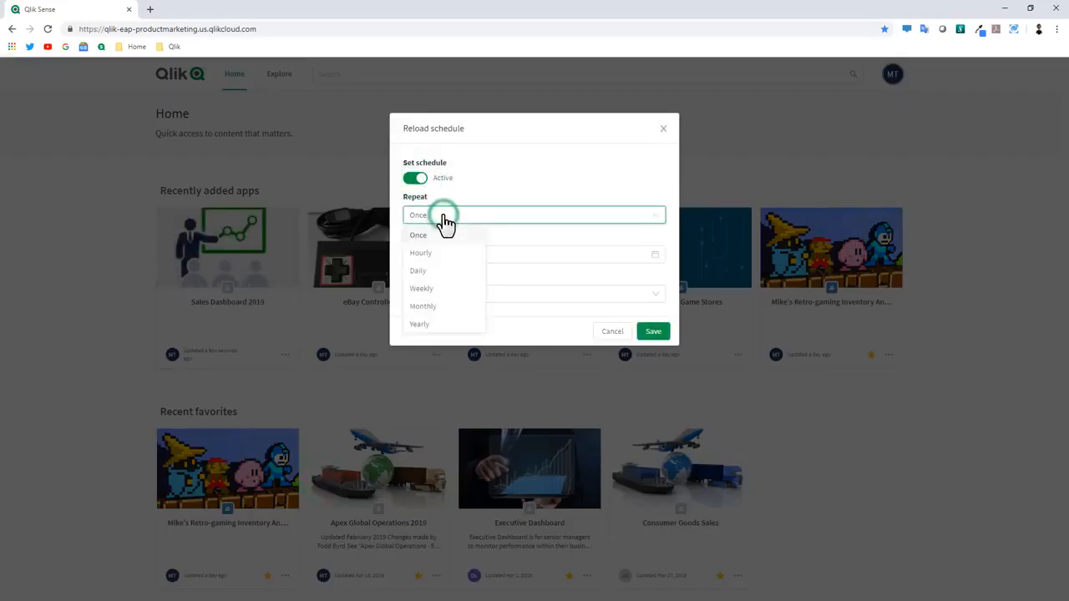
left_click(445, 217)
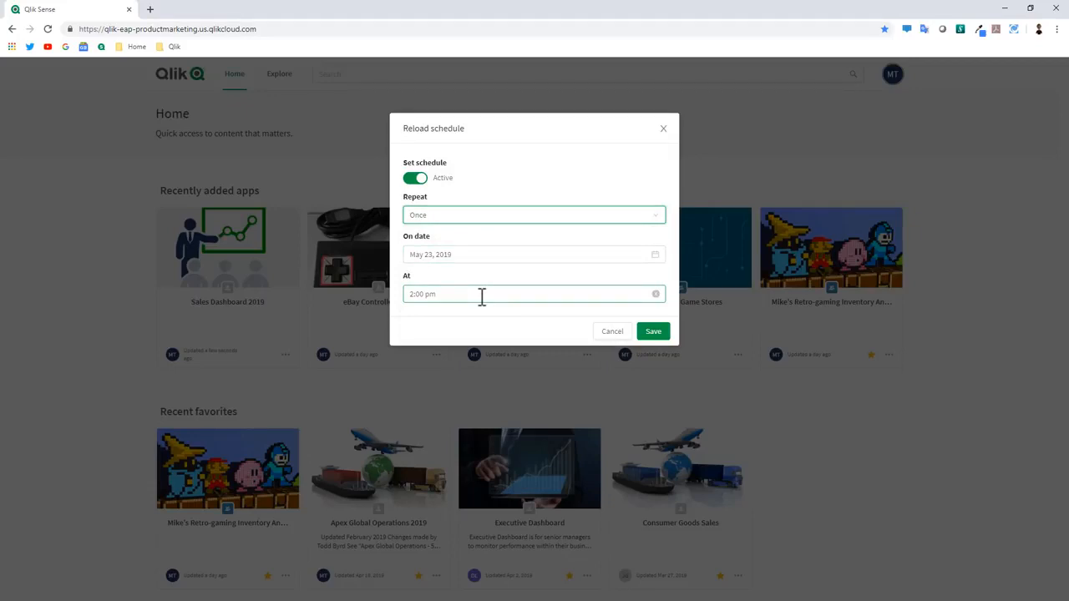
left_click(619, 335)
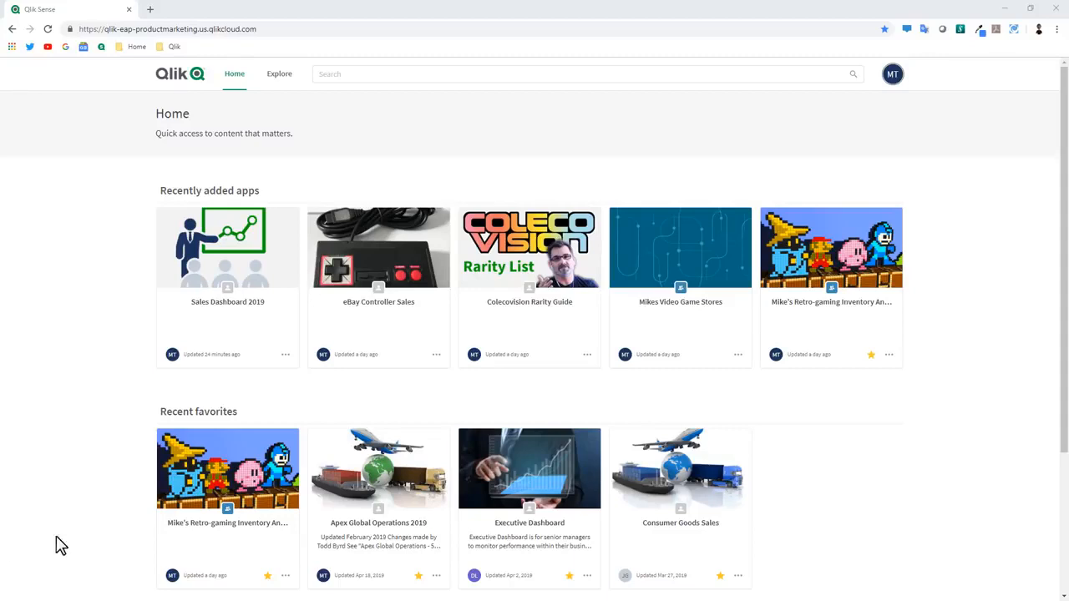
Browse all apps and the Personal space in the hub's Explore area, and open the Sales space
left_click(282, 74)
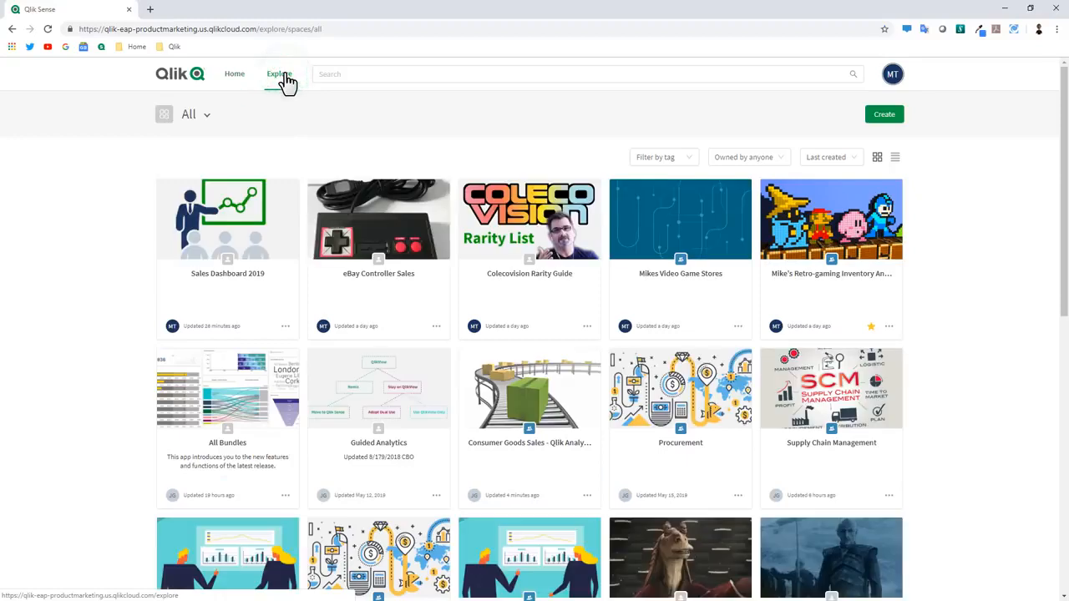
left_click(206, 117)
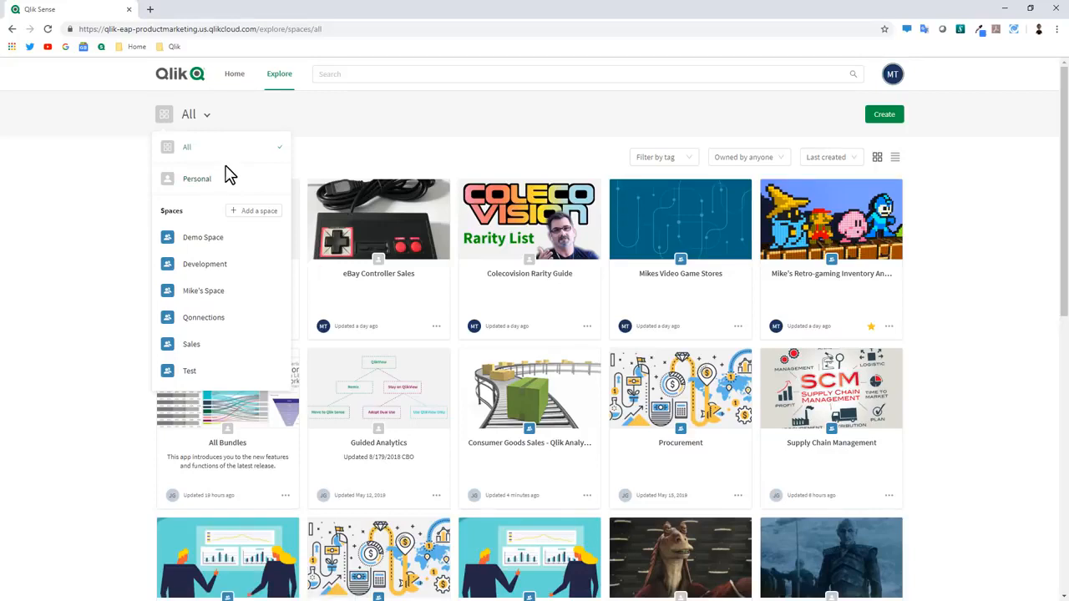
left_click(225, 169)
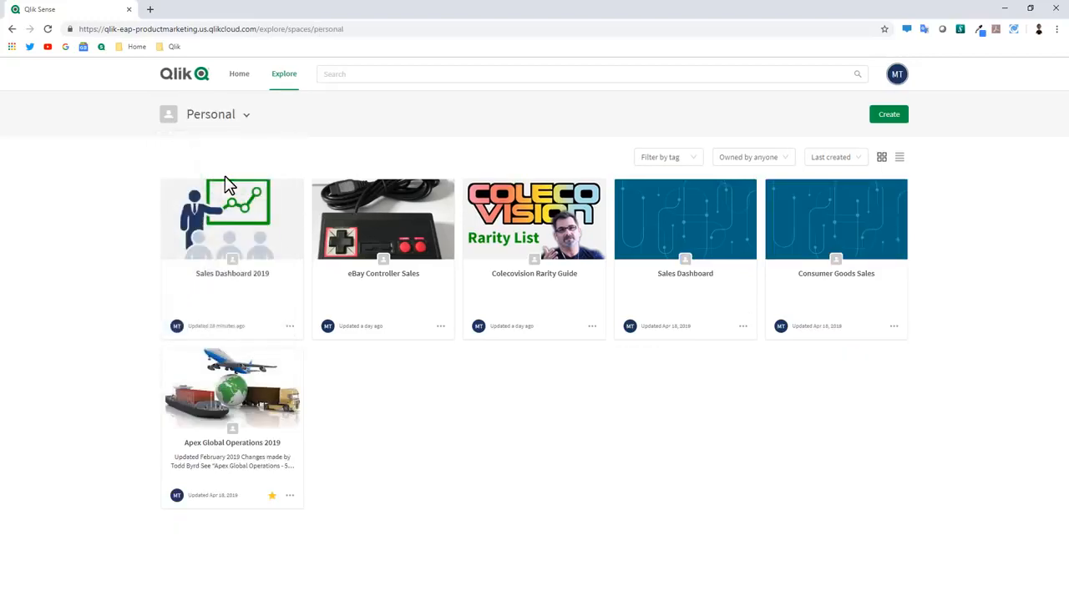
left_click(243, 119)
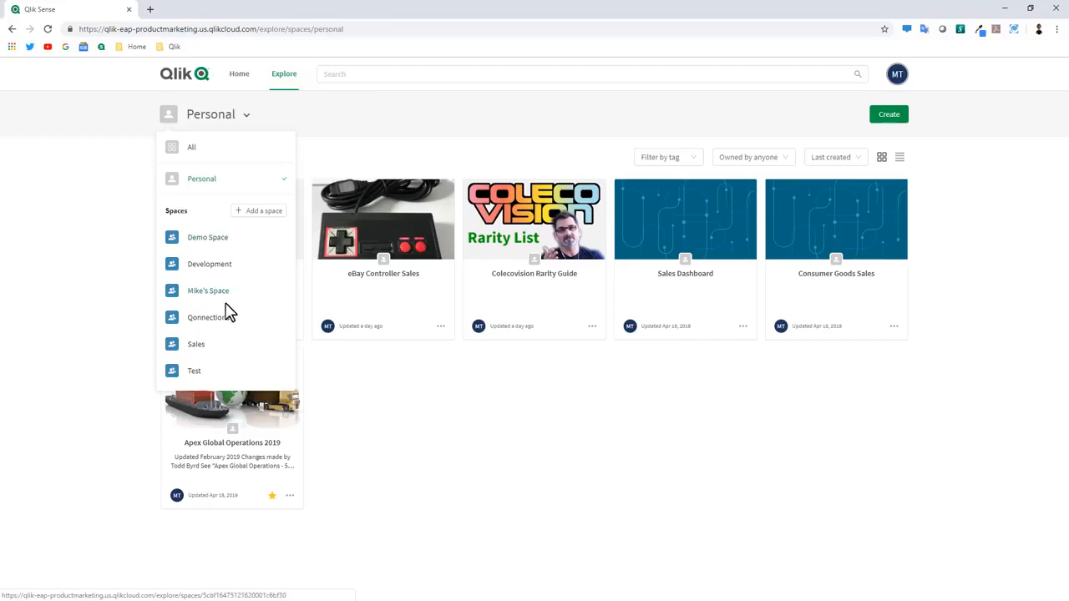
left_click(197, 345)
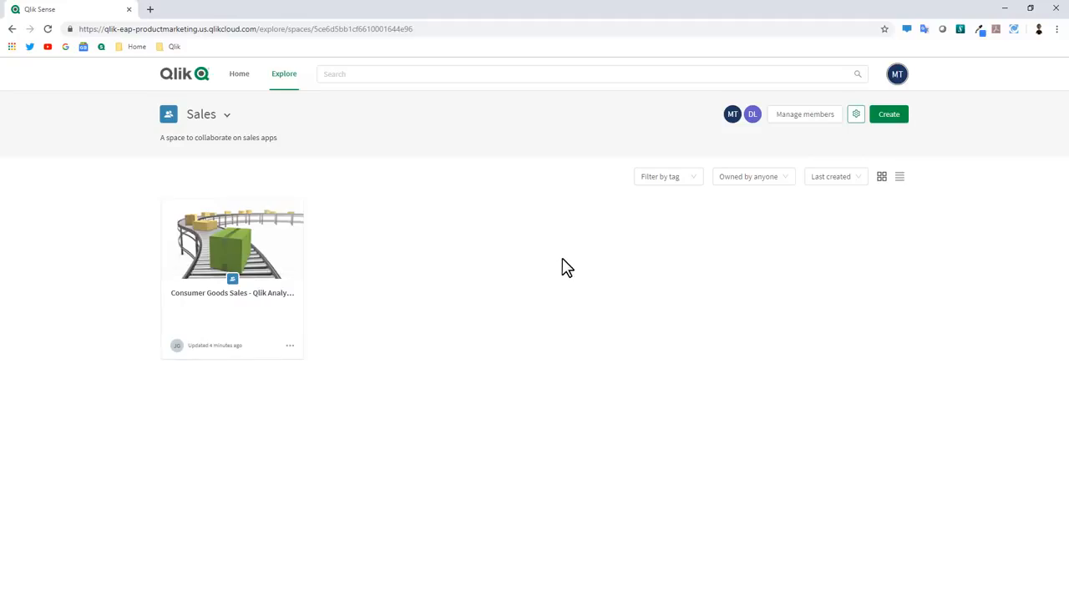
Add two more members to the Sales space with the Can view permission
left_click(791, 118)
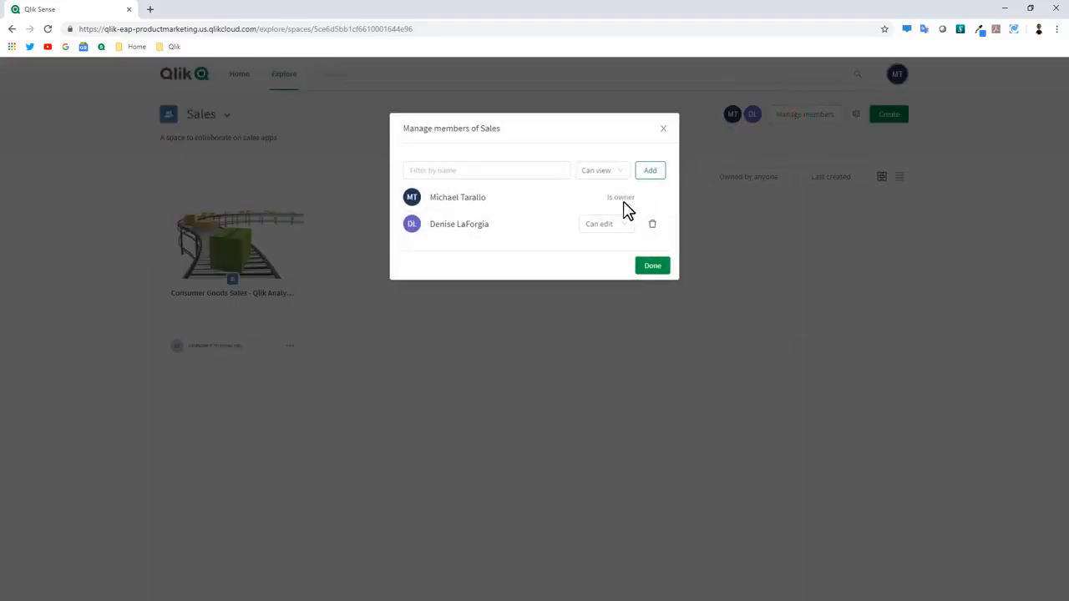
left_click(546, 171)
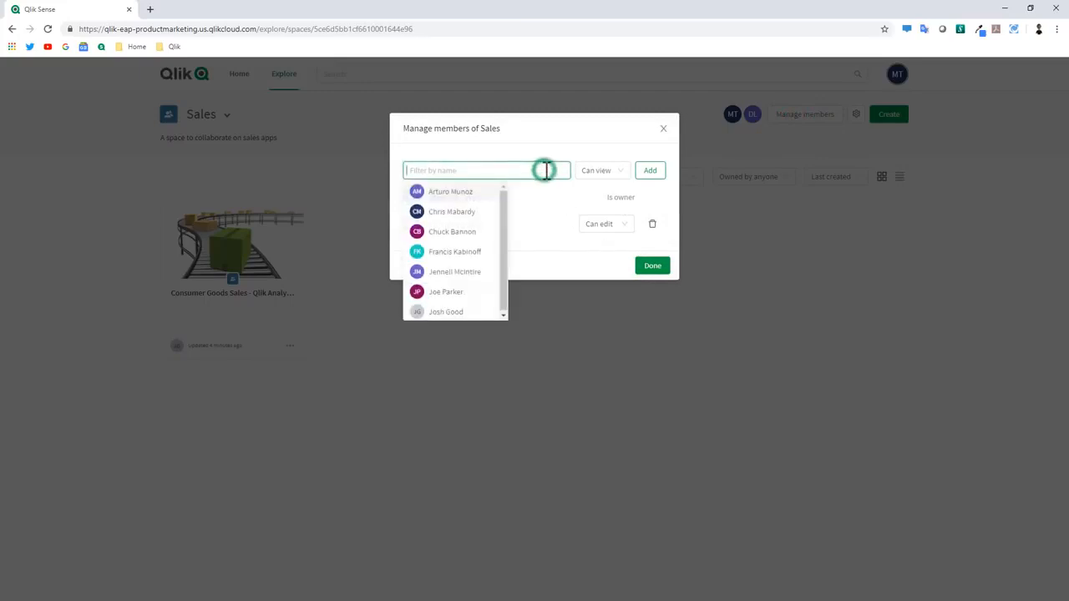
left_click(467, 232)
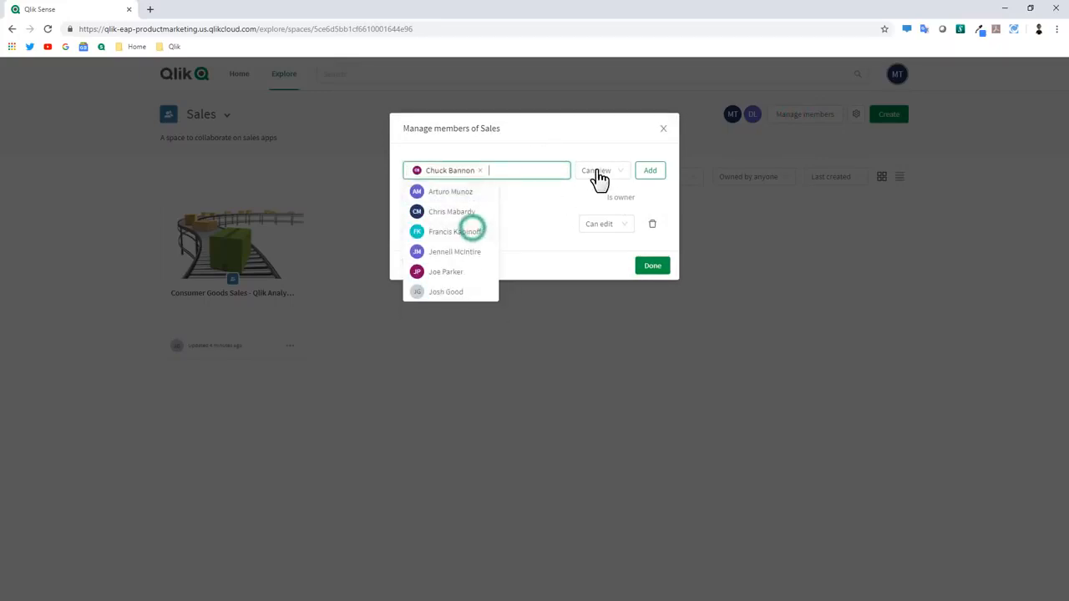
left_click(651, 171)
left_click(517, 164)
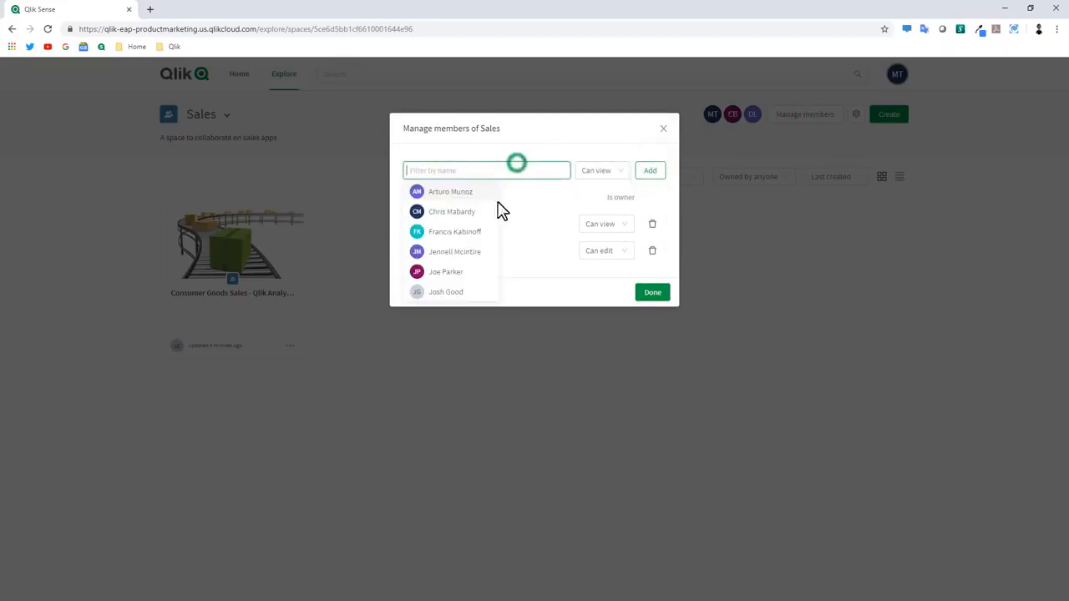
left_click(461, 272)
left_click(653, 172)
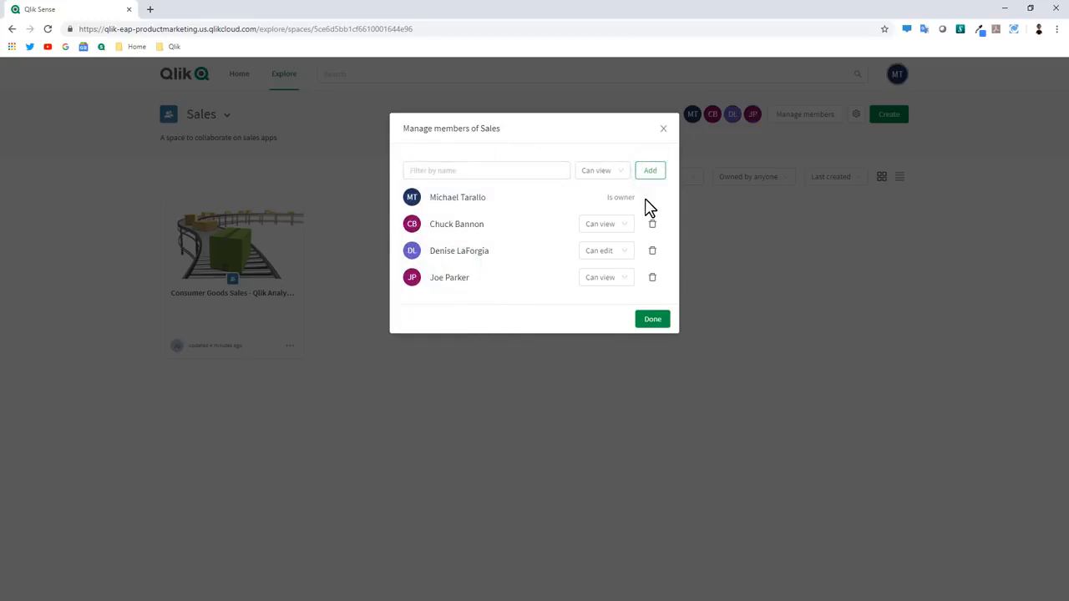
Look through the permission levels available for the Sales space's members, keeping their current permissions
left_click(624, 227)
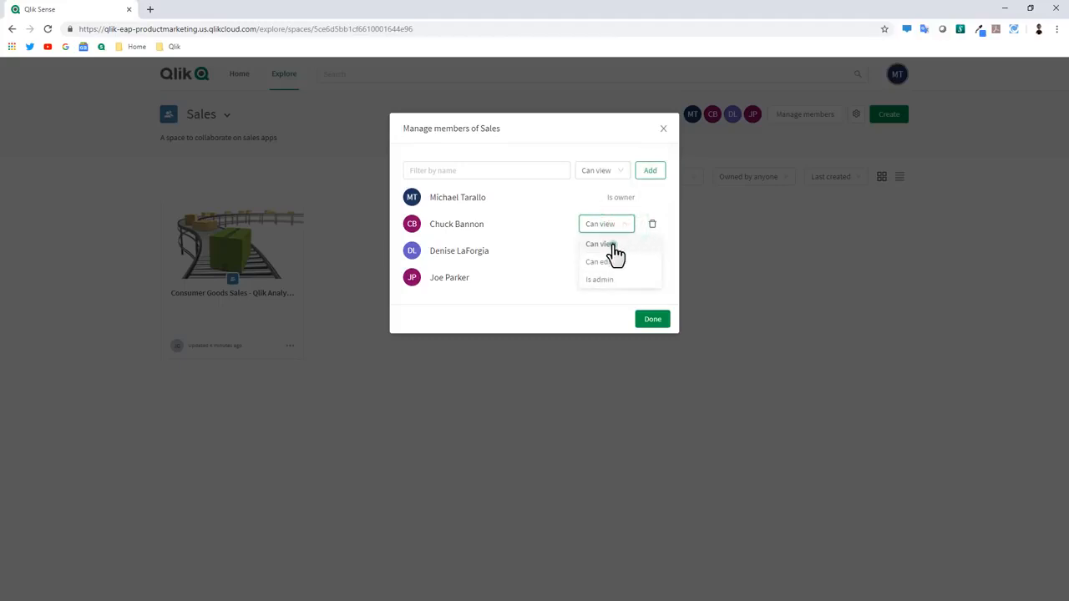
left_click(613, 247)
left_click(613, 253)
left_click(608, 289)
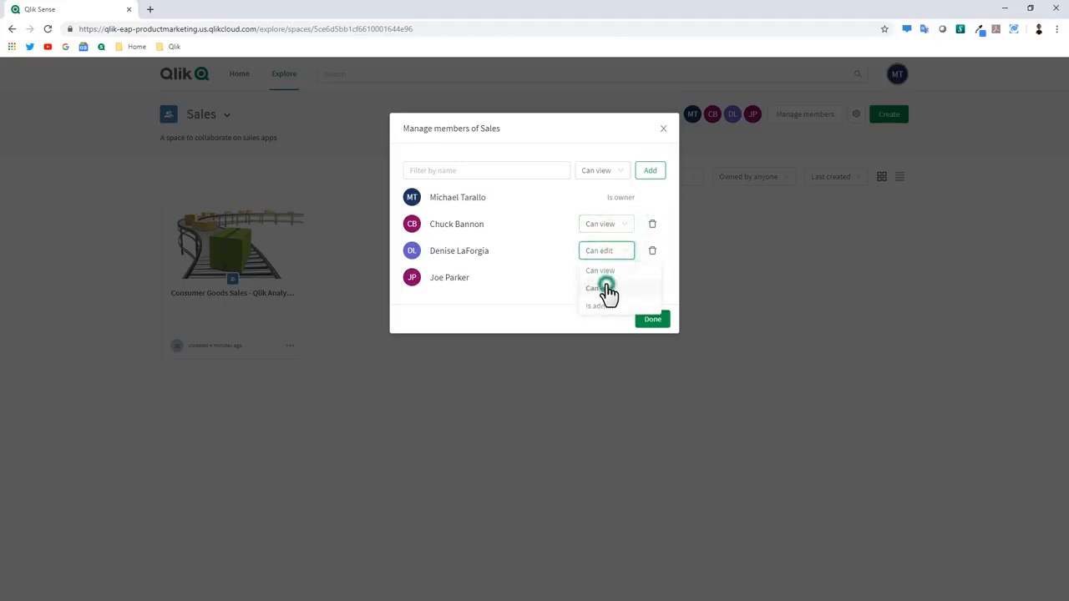
left_click(607, 279)
left_click(602, 334)
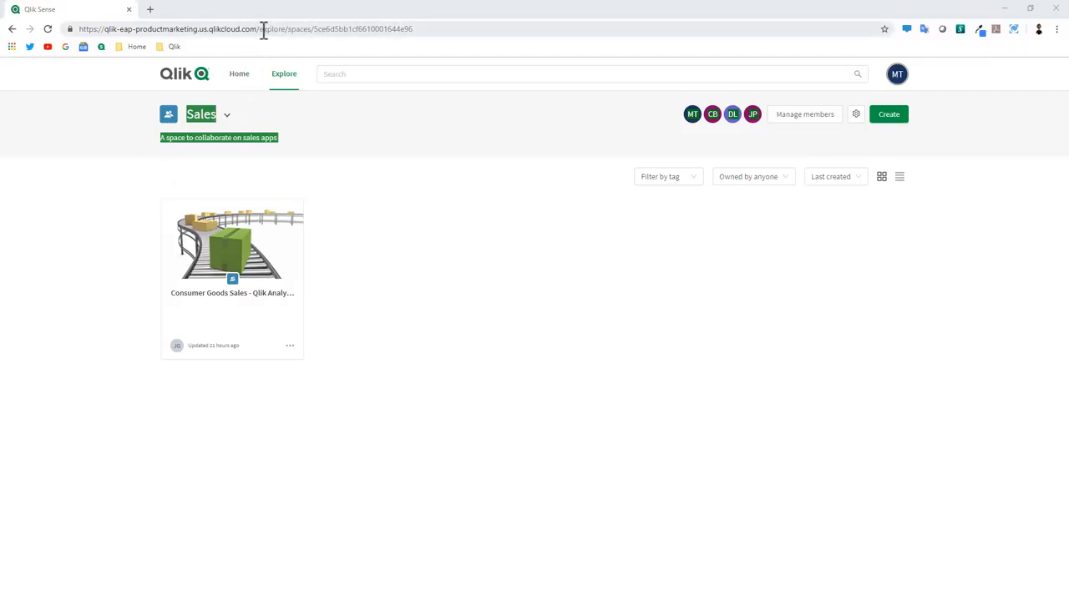
Go to the tenant's management console by replacing the end of the web address with console
left_click_drag(264, 30, 510, 22)
type("con")
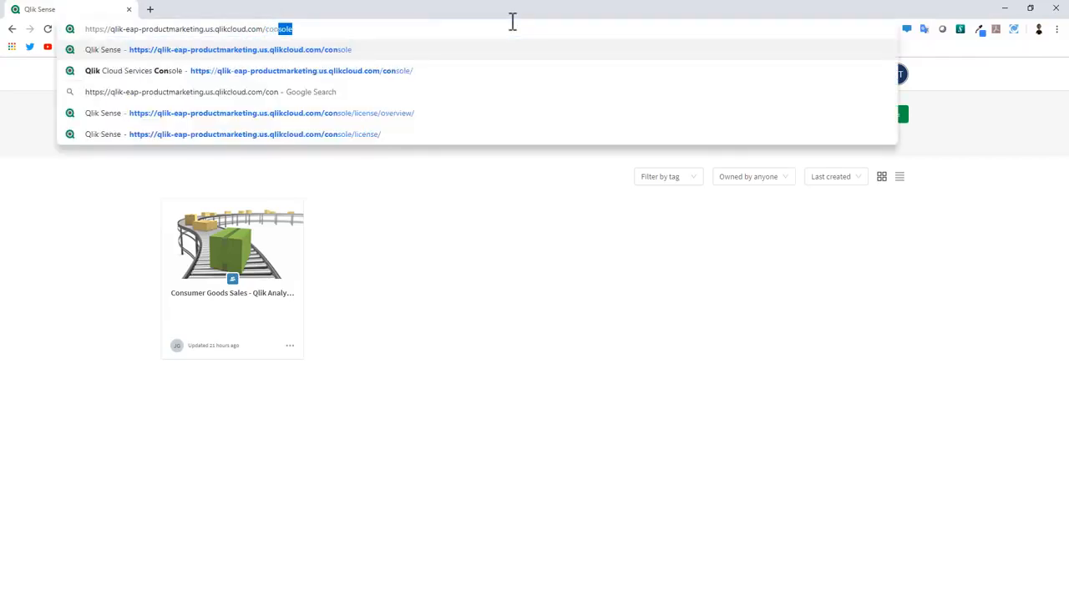
key("Return")
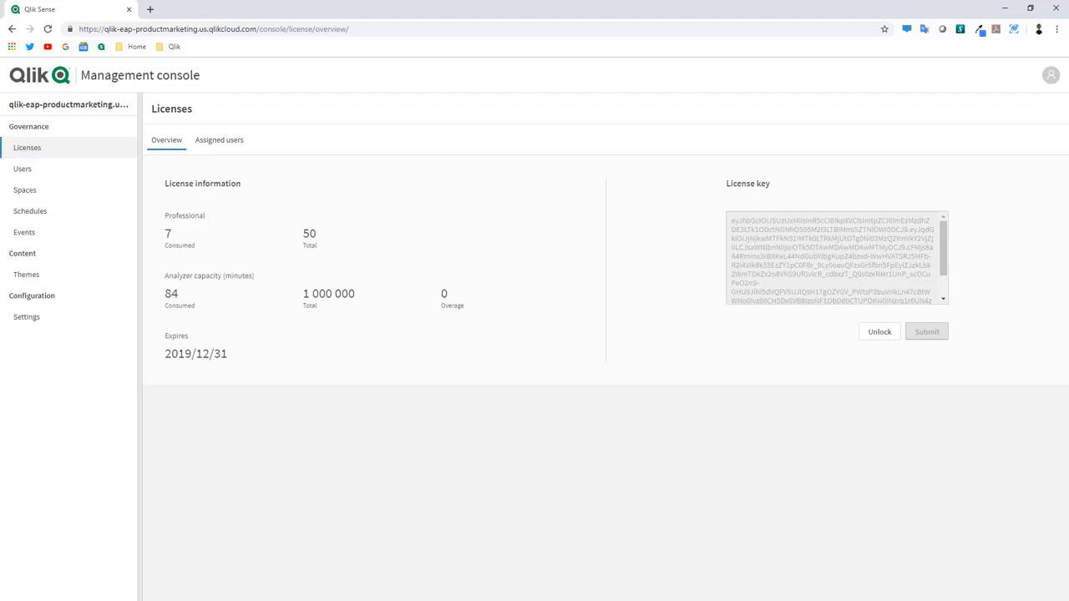
Look through the management console's Licenses, Users, Spaces, Schedules and Events sections
left_click(39, 151)
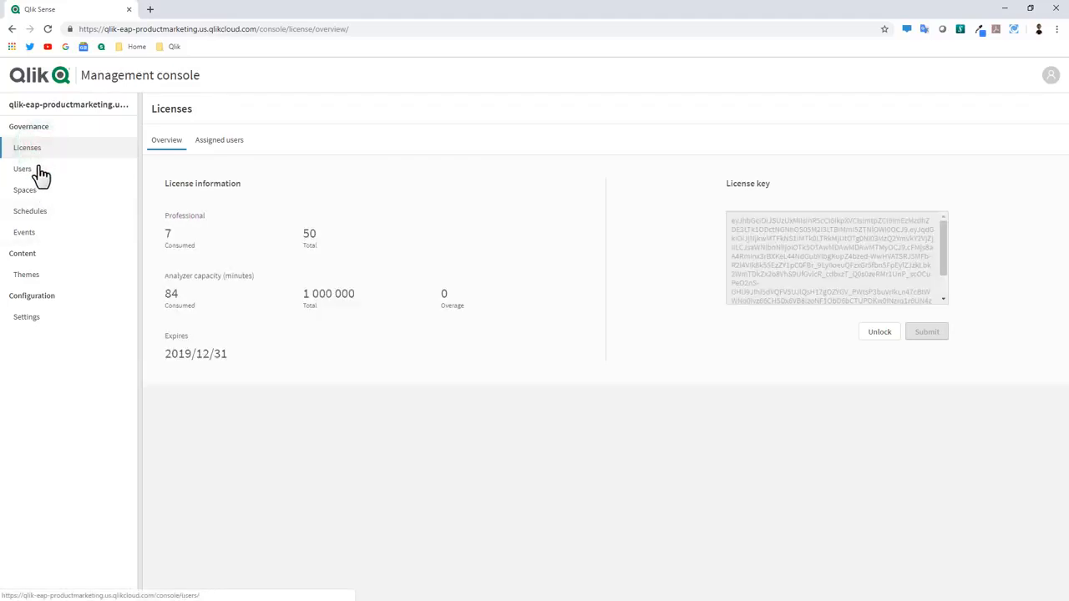
left_click(40, 176)
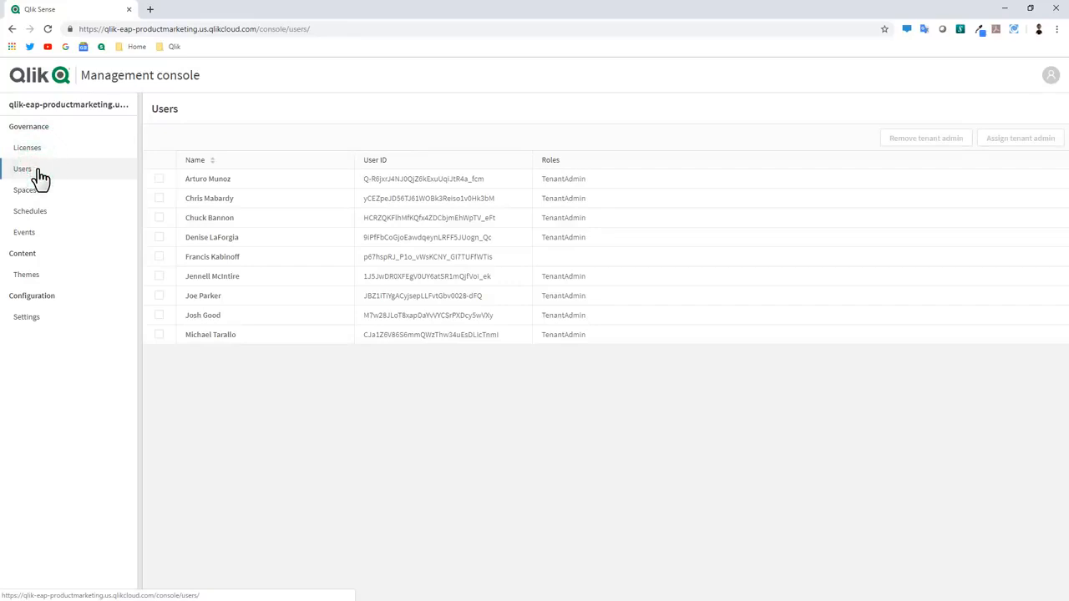
left_click(39, 196)
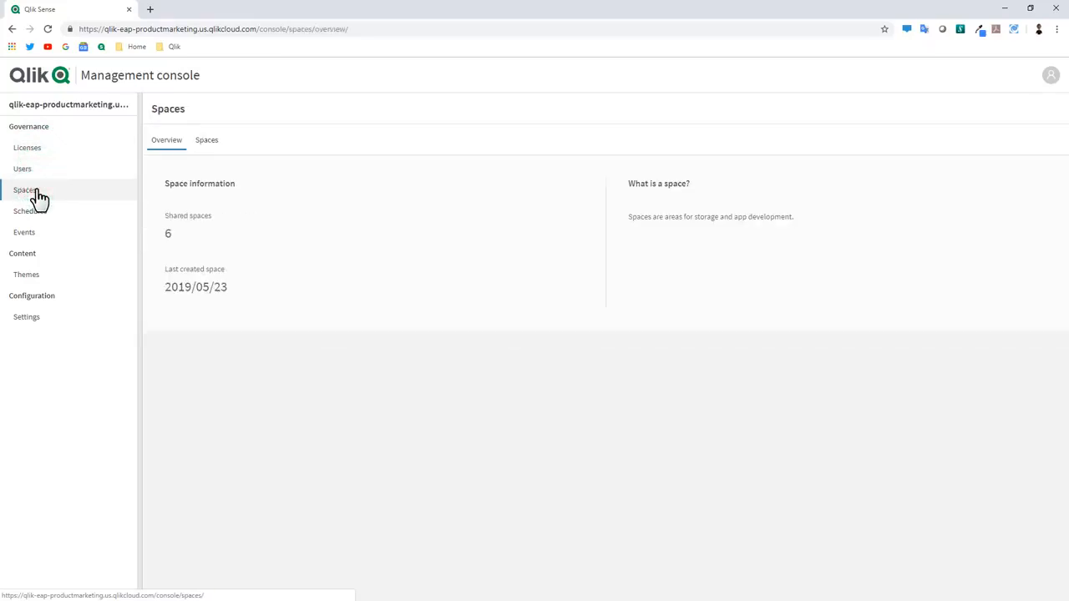
left_click(37, 219)
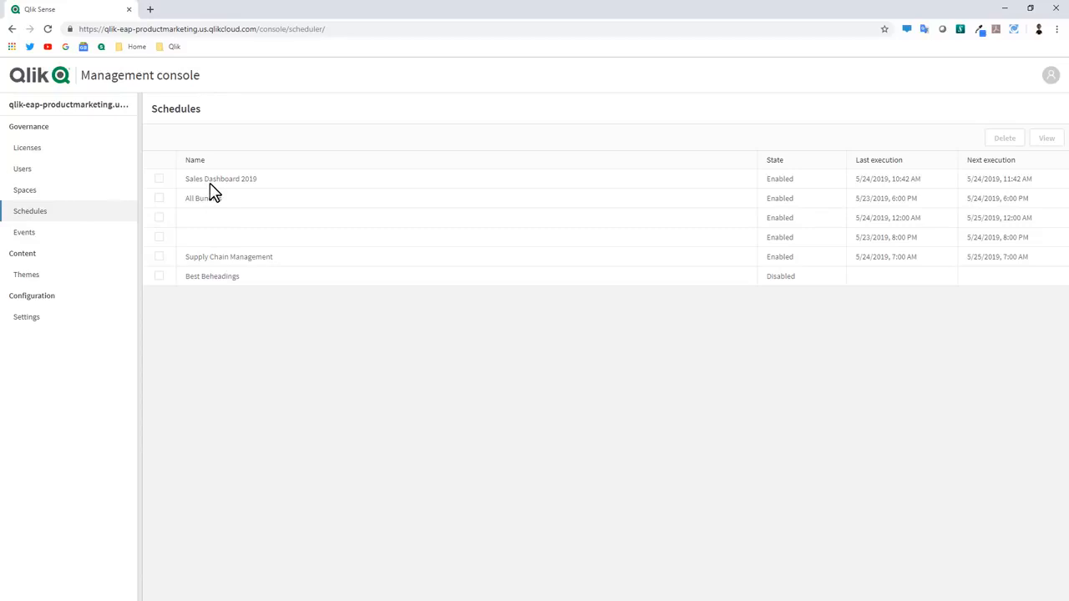
left_click(66, 240)
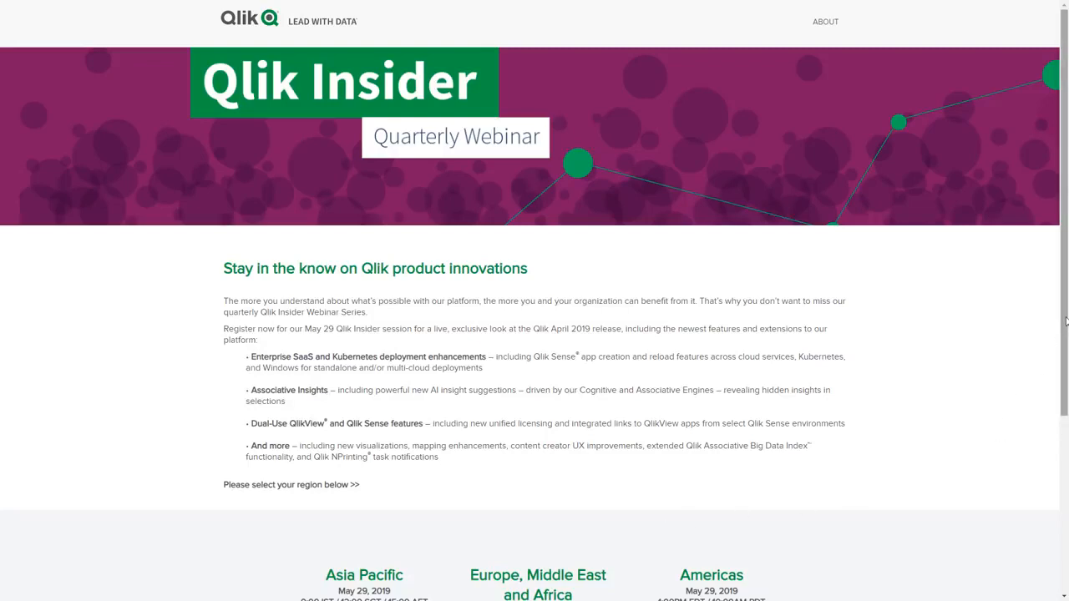
Open the Qlik Insider webinar registration form for the United States from the Americas region
left_click_drag(1065, 322, 1066, 520)
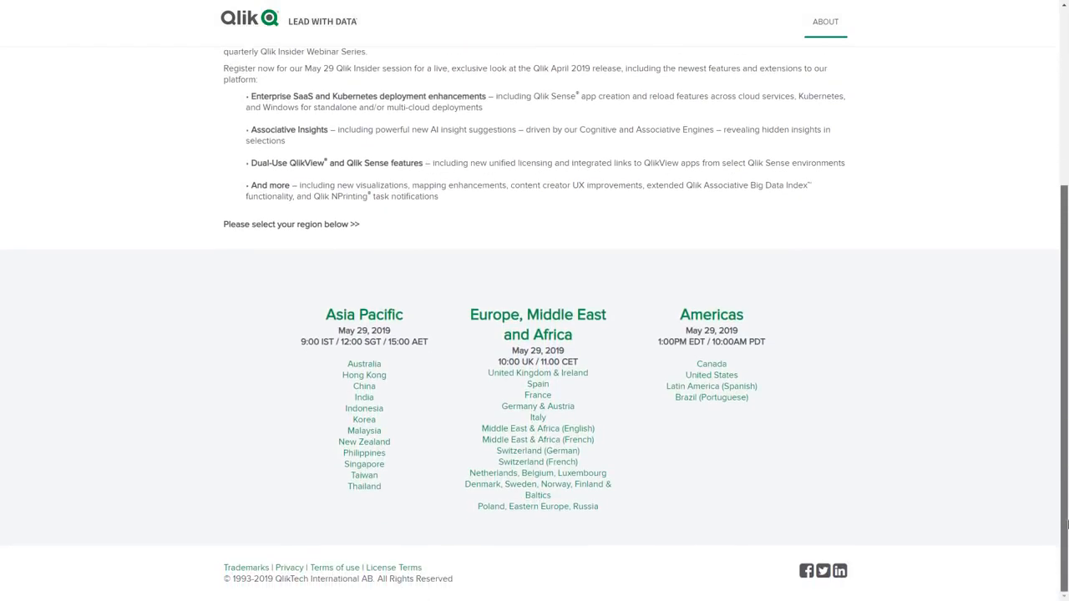
left_click(731, 383)
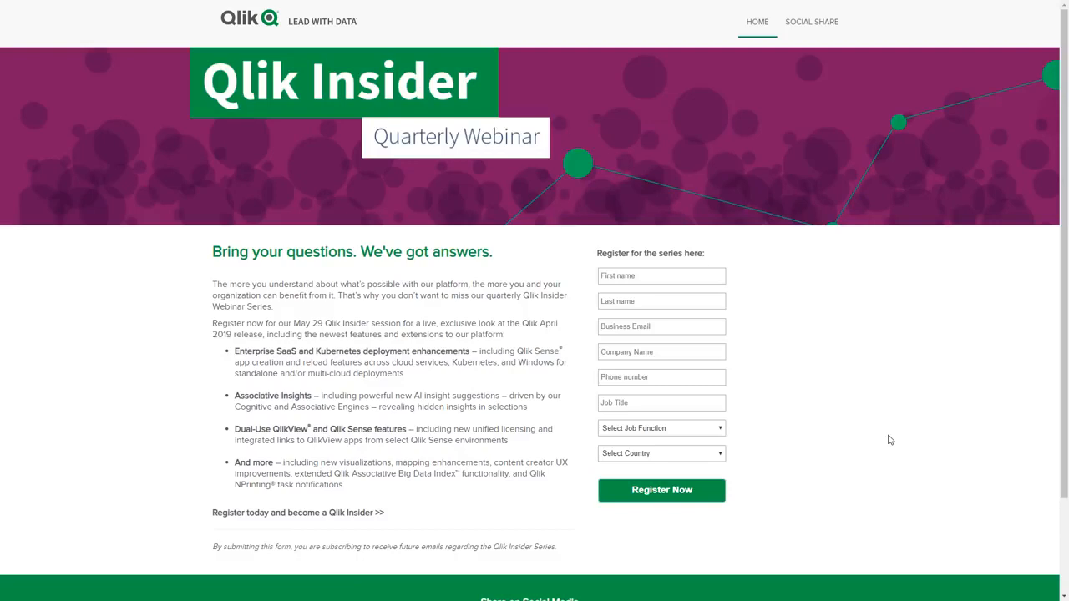